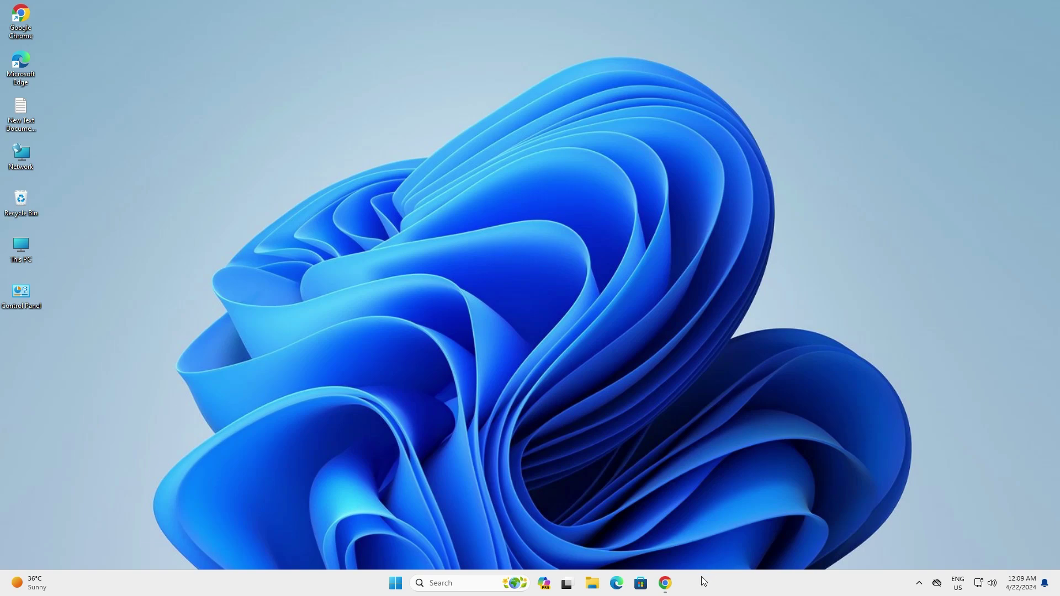
Rerun the epson l3115 driver search and open the first Epson India result in a new tab.
{"action": "left_click", "coordinate": [635, 554]}
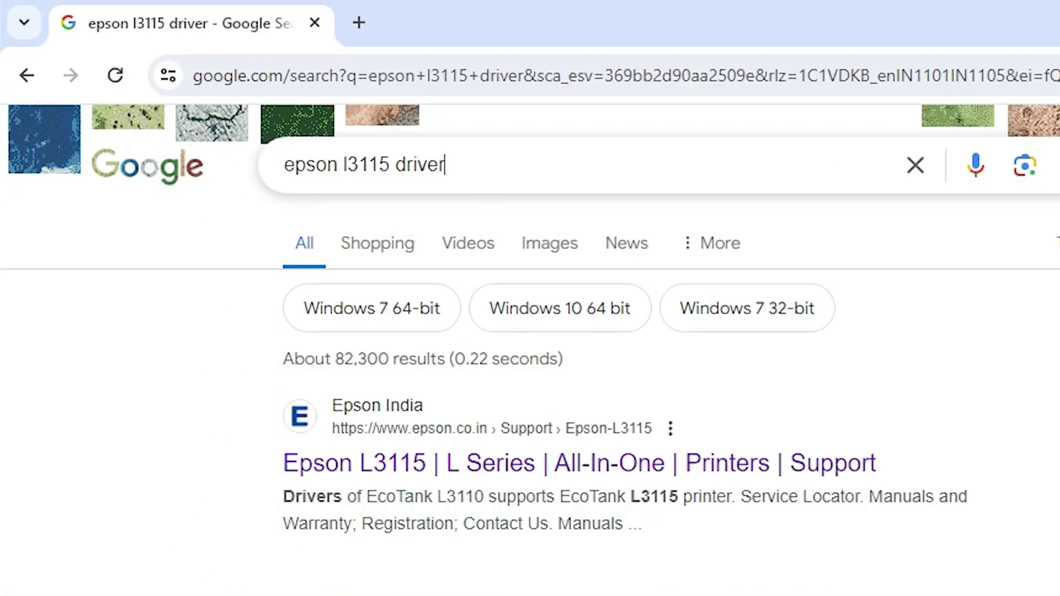
{"action": "left_click", "coordinate": [336, 185]}
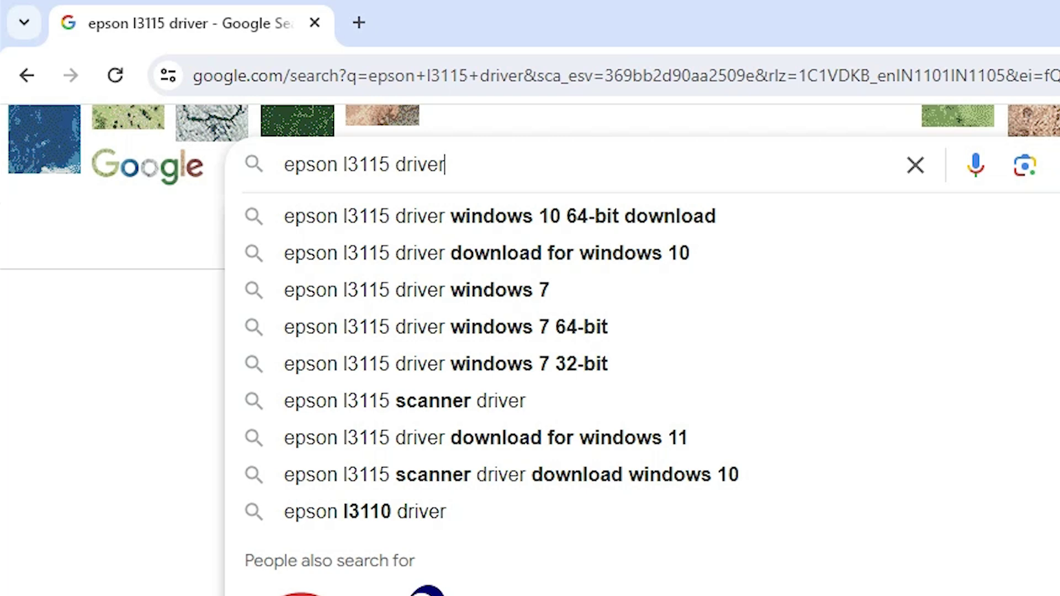
{"action": "key", "text": "Return"}
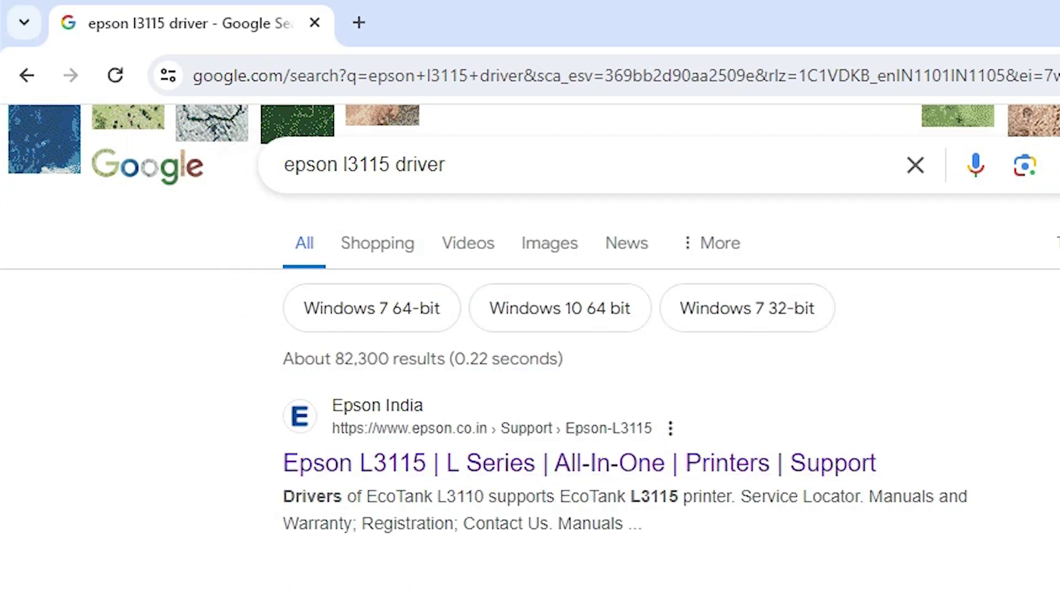
{"action": "right_click", "coordinate": [449, 470]}
{"action": "left_click", "coordinate": [507, 493]}
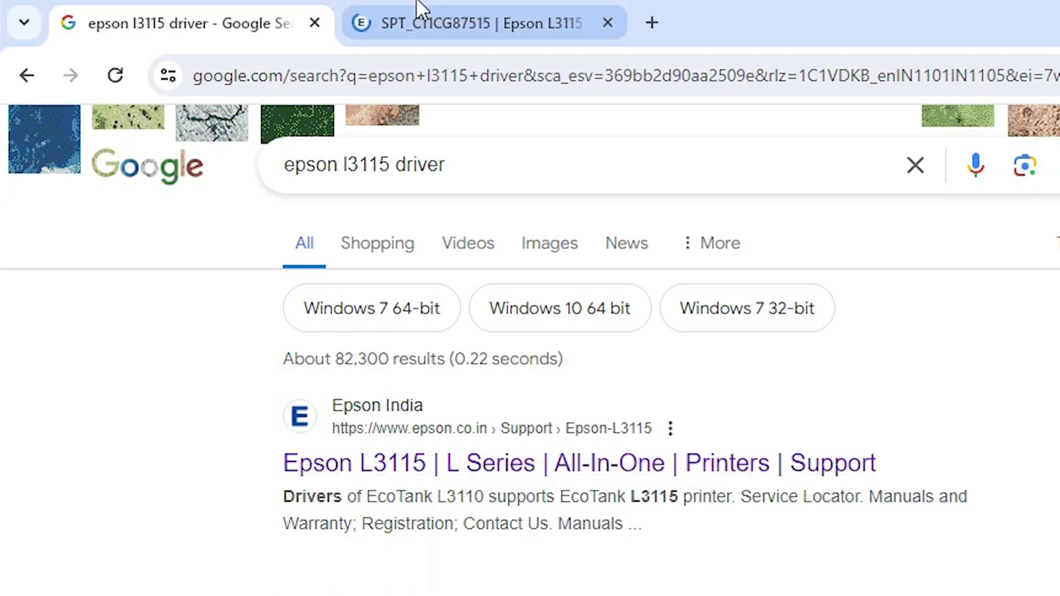
{"action": "left_click", "coordinate": [421, 7]}
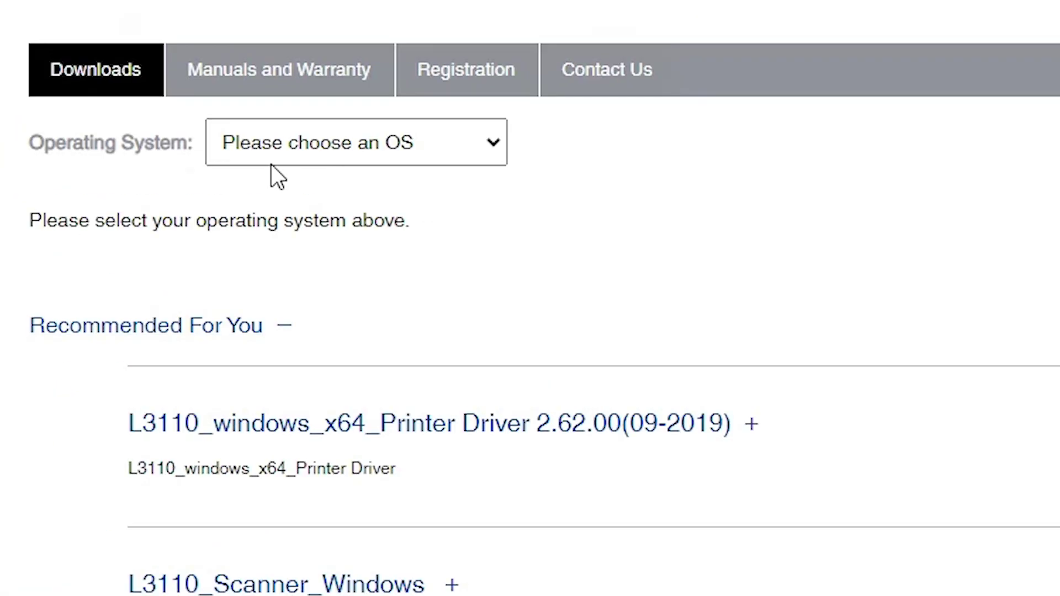
Filter the L3115 support downloads to Windows 10 64-bit and apply the filter.
{"action": "left_click", "coordinate": [342, 147]}
{"action": "scroll", "coordinate": [353, 442], "scroll_direction": "down", "scroll_amount": 10}
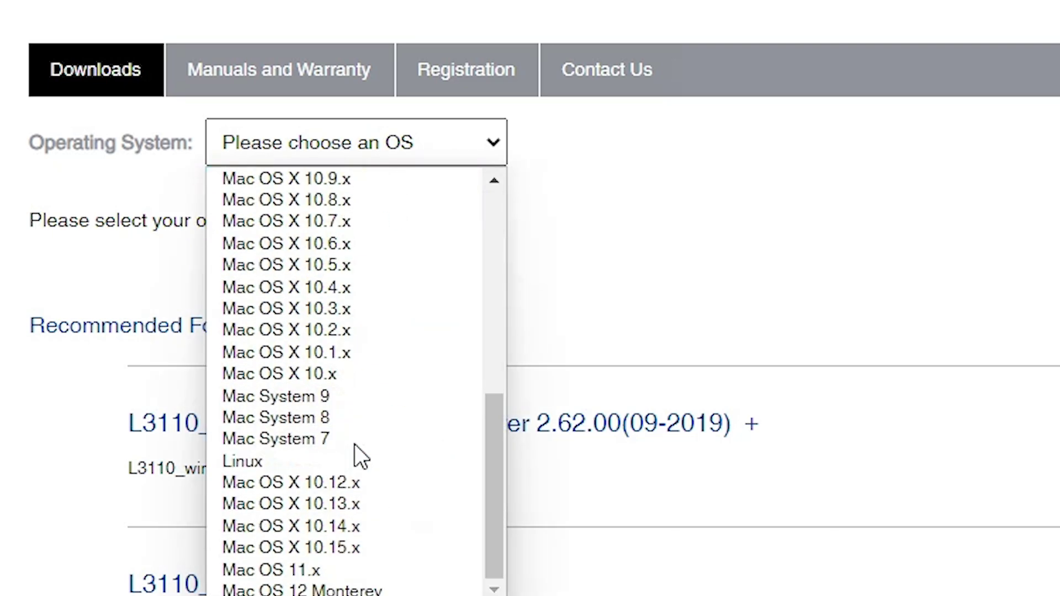
{"action": "scroll", "coordinate": [353, 438], "scroll_direction": "up", "scroll_amount": 10}
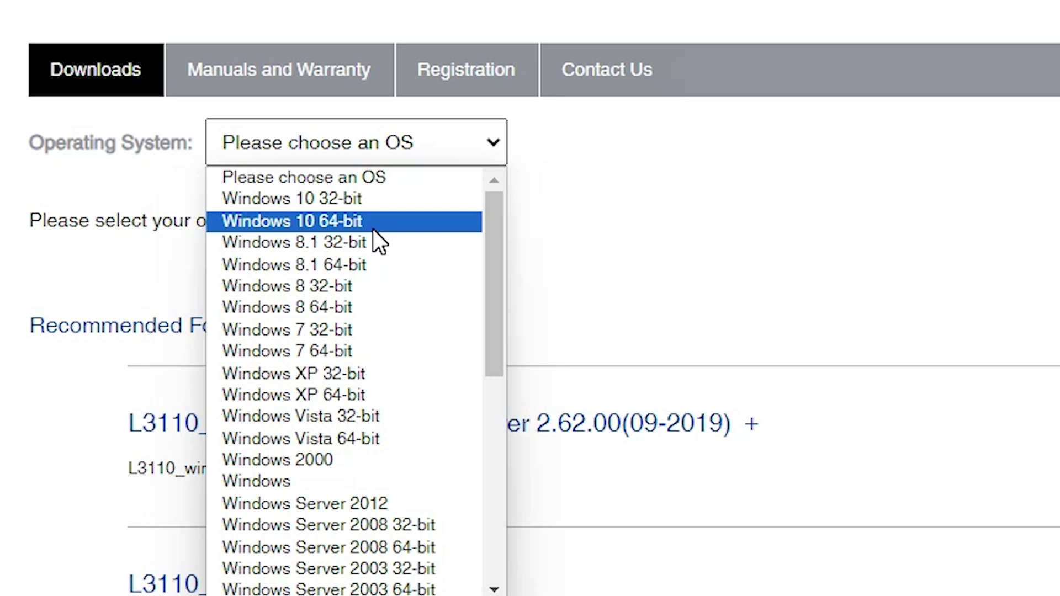
{"action": "left_click", "coordinate": [373, 227]}
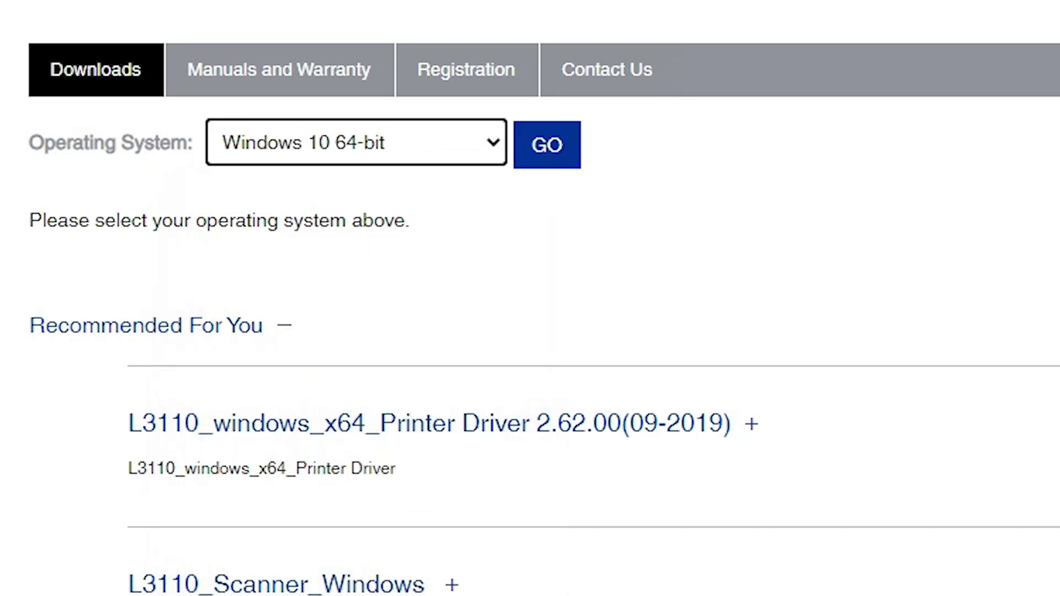
{"action": "left_click", "coordinate": [552, 145]}
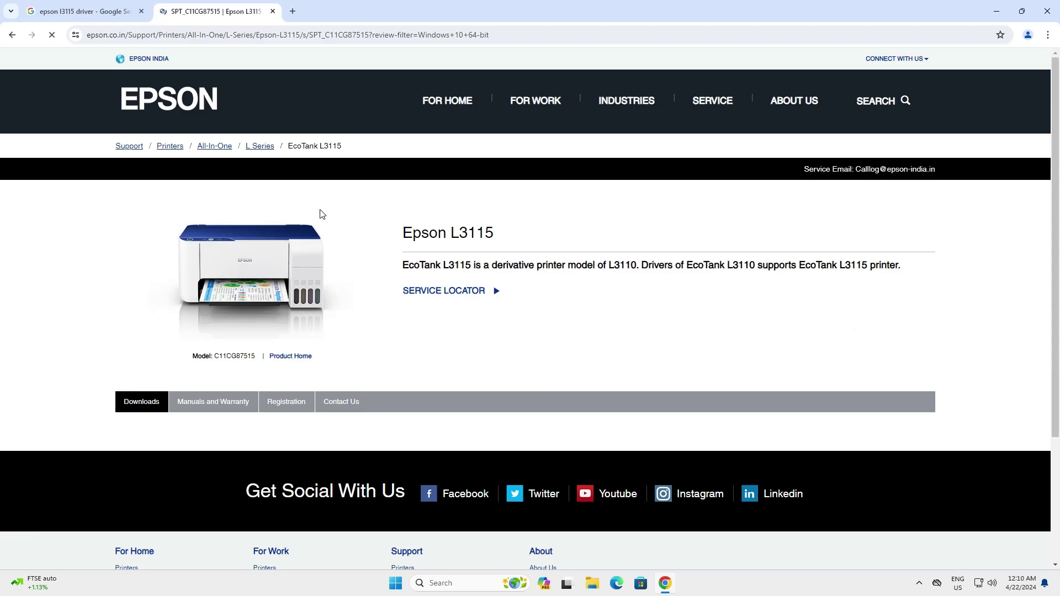
Download the L3110 Windows scanner driver (EpsonScan2, 60.9 MB) after accepting the licence, then check recent downloads.
{"action": "scroll", "coordinate": [438, 340], "scroll_direction": "down", "scroll_amount": 5}
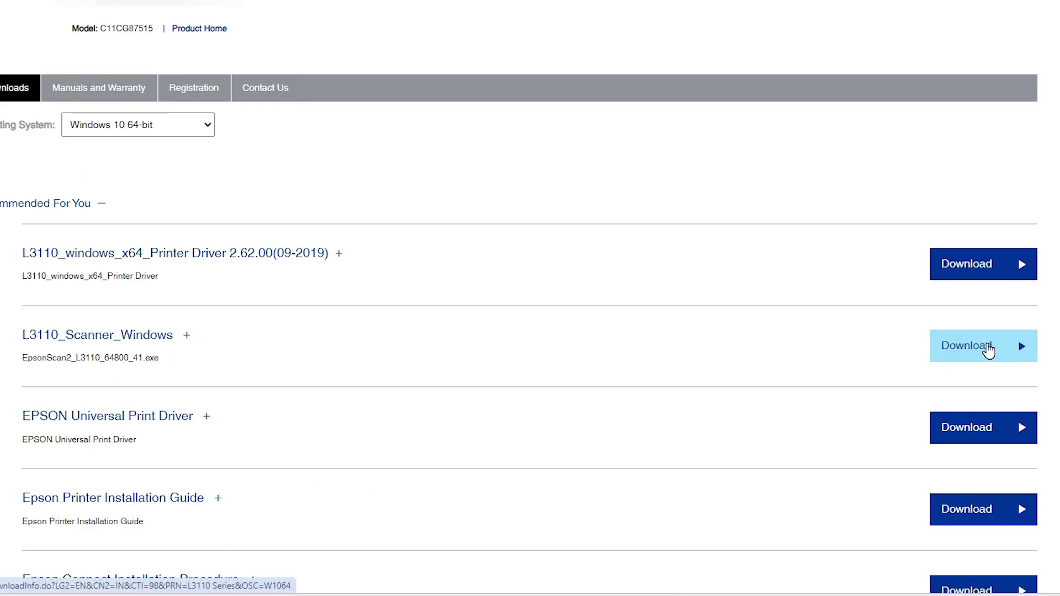
{"action": "right_click", "coordinate": [989, 350]}
{"action": "left_click", "coordinate": [1023, 361]}
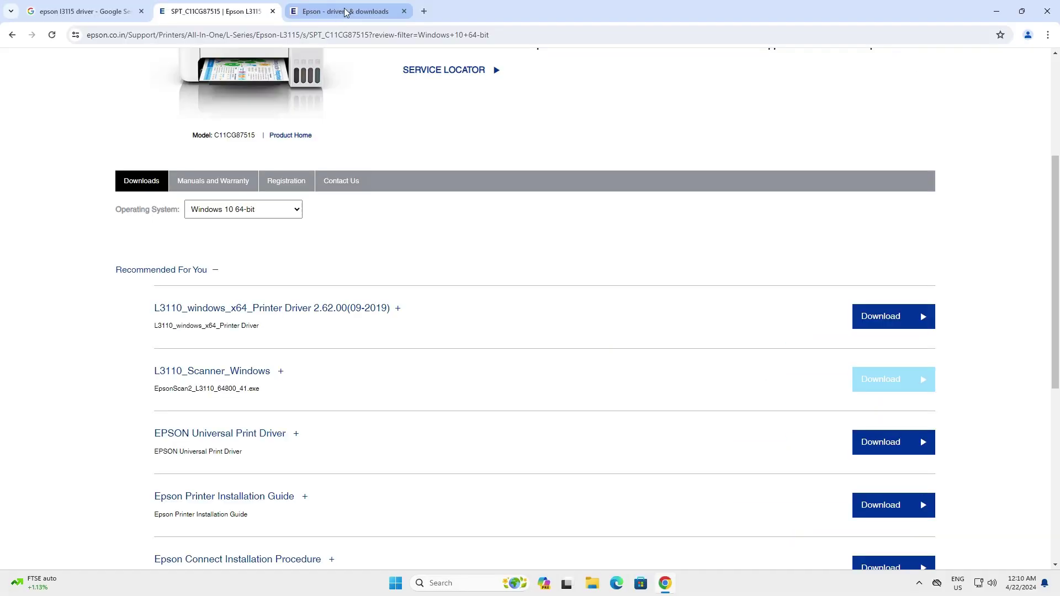
{"action": "left_click", "coordinate": [346, 13]}
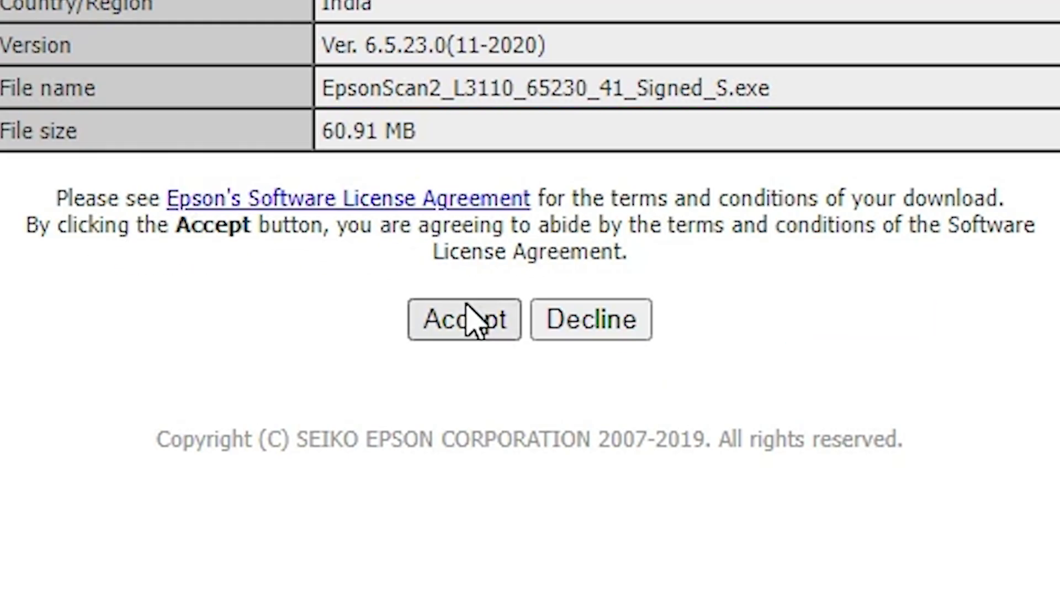
{"action": "left_click", "coordinate": [470, 319]}
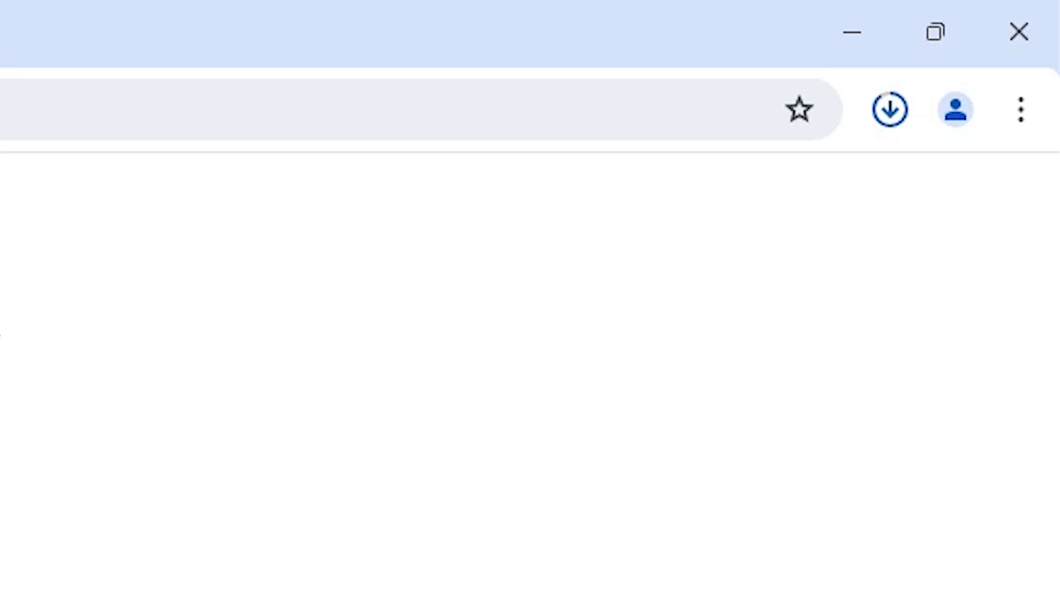
{"action": "left_click", "coordinate": [891, 111]}
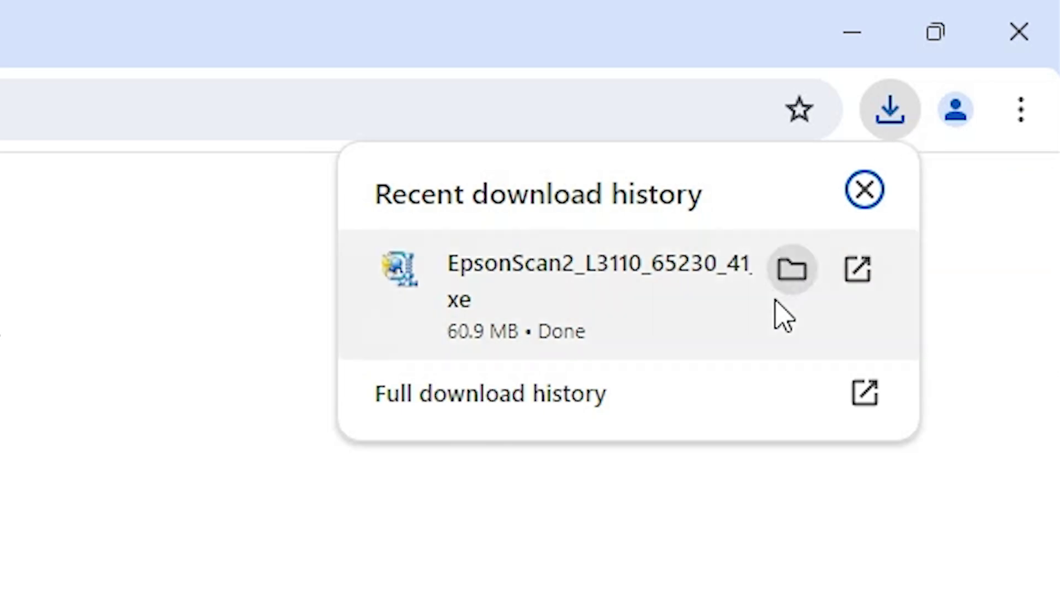
Move the EpsonScan2 installer from Downloads to the desktop's first column, then return to Chrome.
{"action": "left_click", "coordinate": [794, 271]}
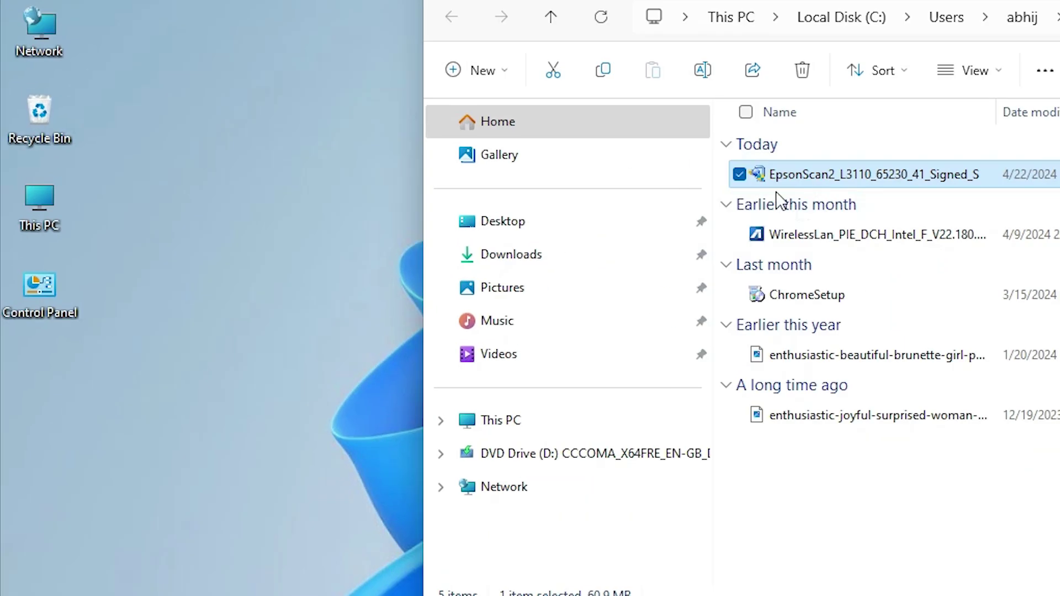
{"action": "left_click_drag", "start_coordinate": [777, 191], "coordinate": [130, 426]}
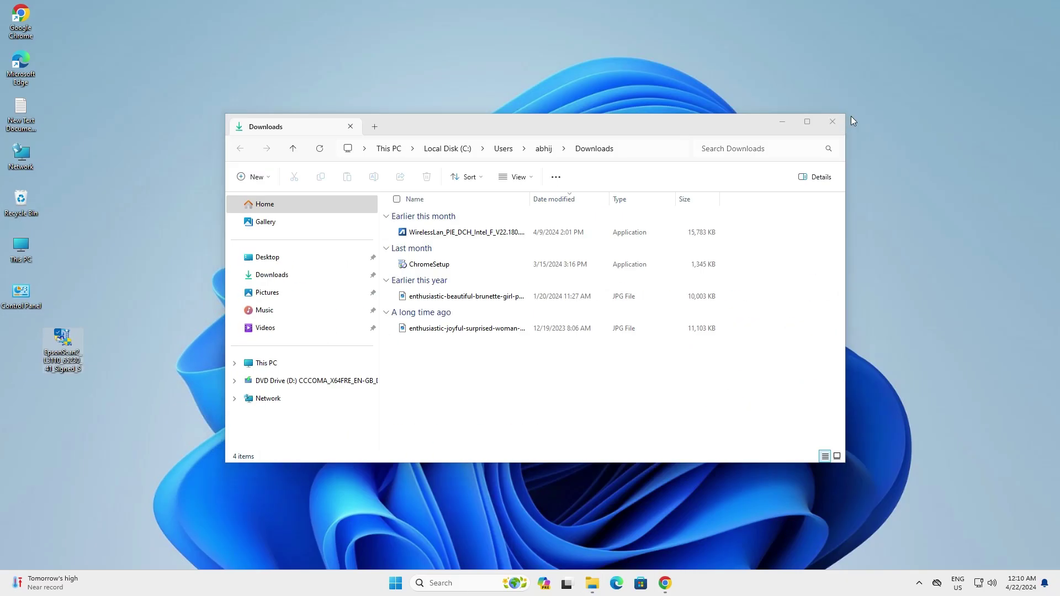
{"action": "left_click", "coordinate": [833, 121]}
{"action": "left_click_drag", "start_coordinate": [65, 366], "coordinate": [31, 338]}
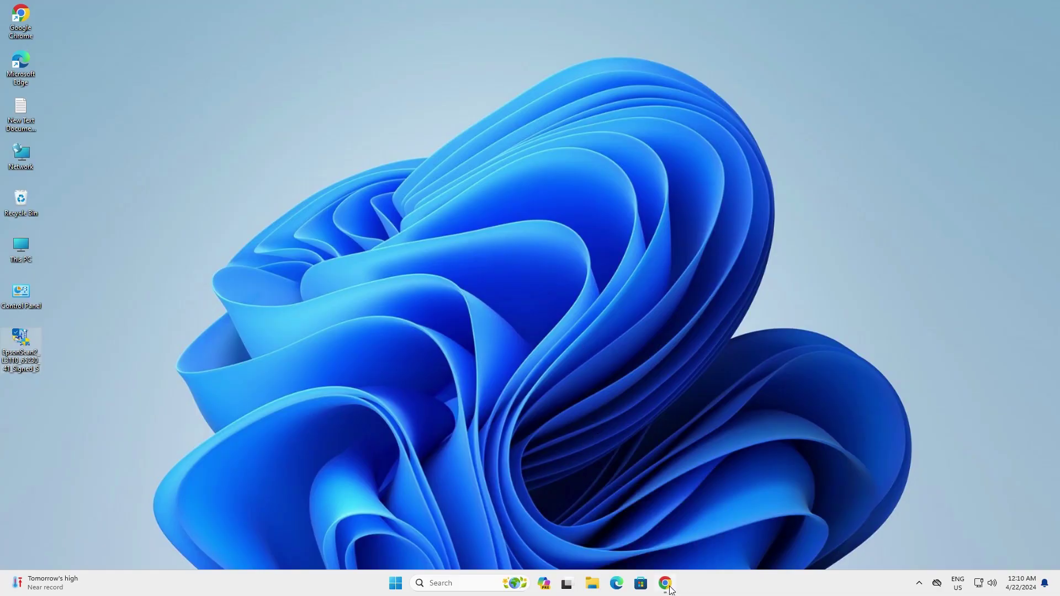
{"action": "left_click", "coordinate": [666, 584]}
Download the 31.9 MB L3110 x64 printer driver after accepting the licence.
{"action": "left_click", "coordinate": [404, 11]}
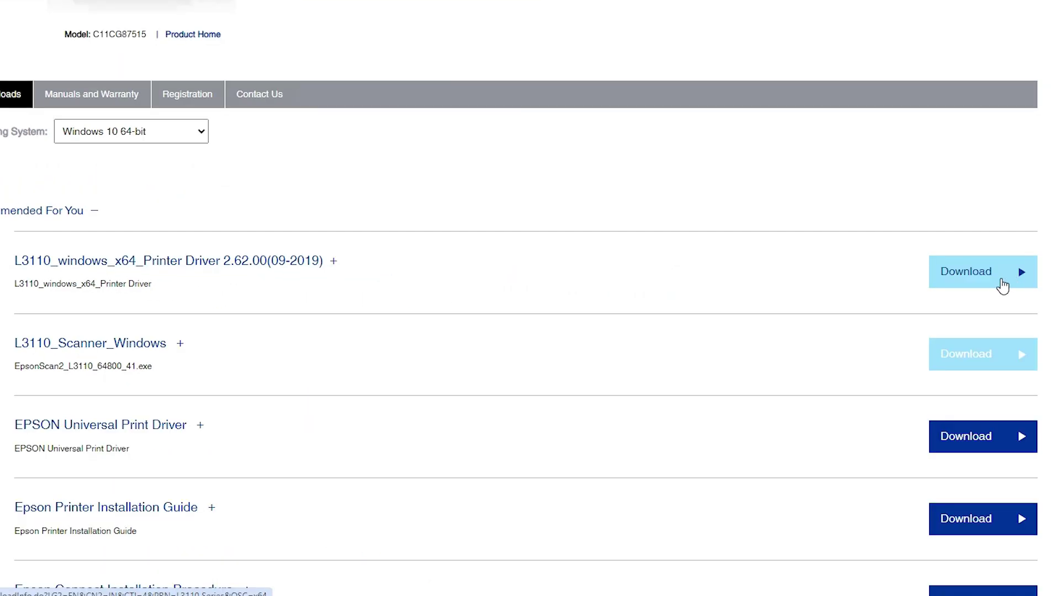
{"action": "left_click", "coordinate": [999, 283]}
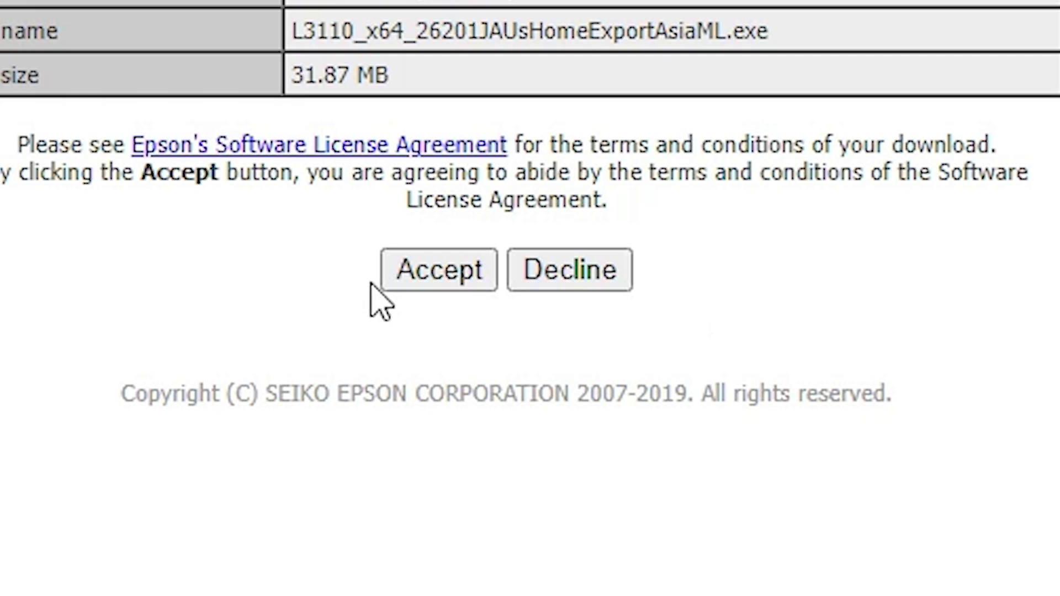
{"action": "left_click", "coordinate": [429, 273]}
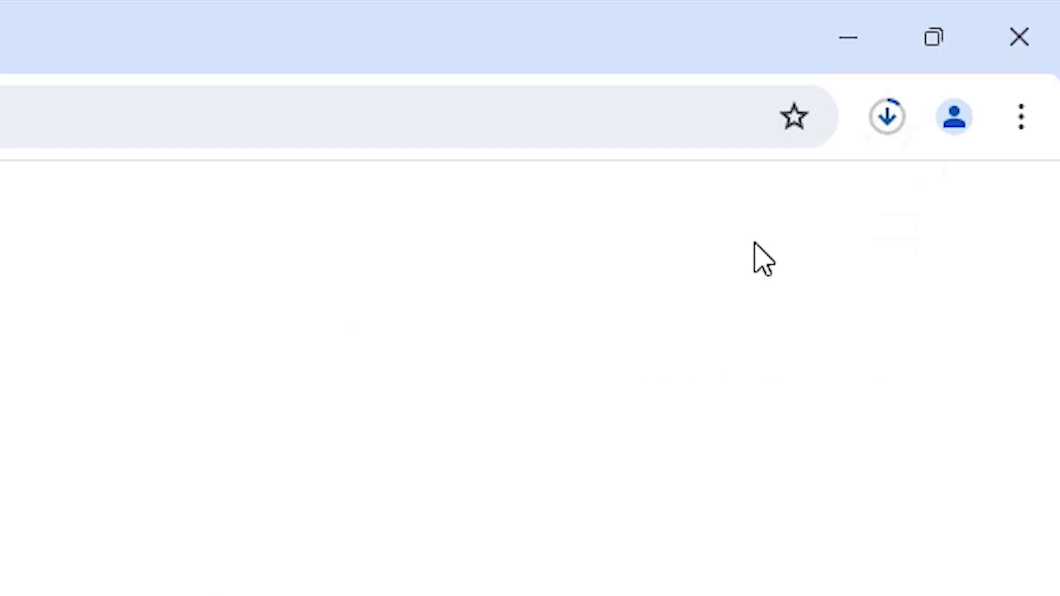
{"action": "left_click", "coordinate": [884, 124]}
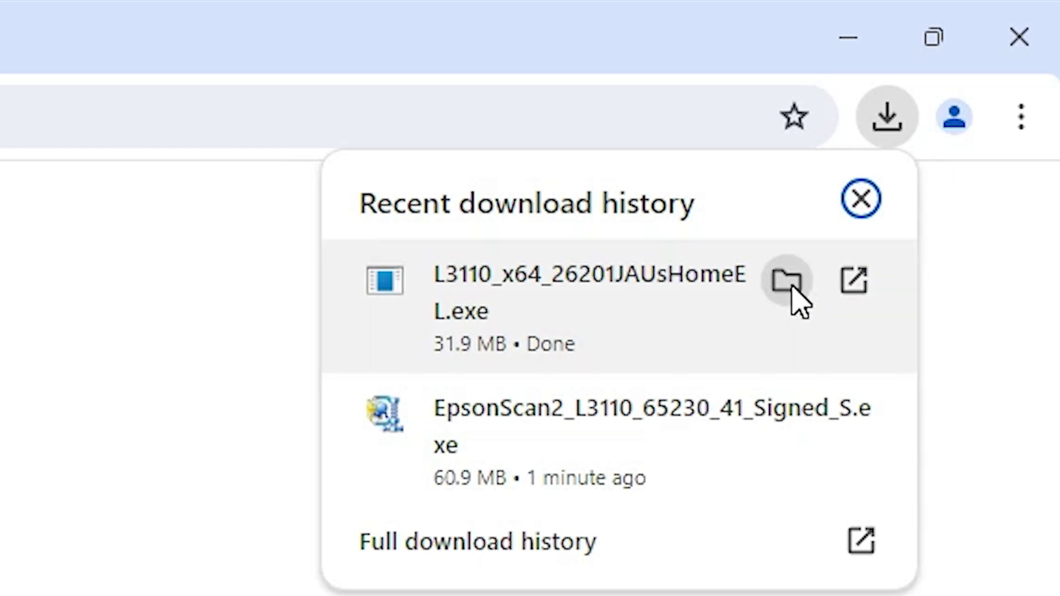
Move L3110_x64_26201JAUsHomeExportAsiaML.exe from Downloads onto the desktop beside EpsonScan2.
{"action": "left_click", "coordinate": [787, 281]}
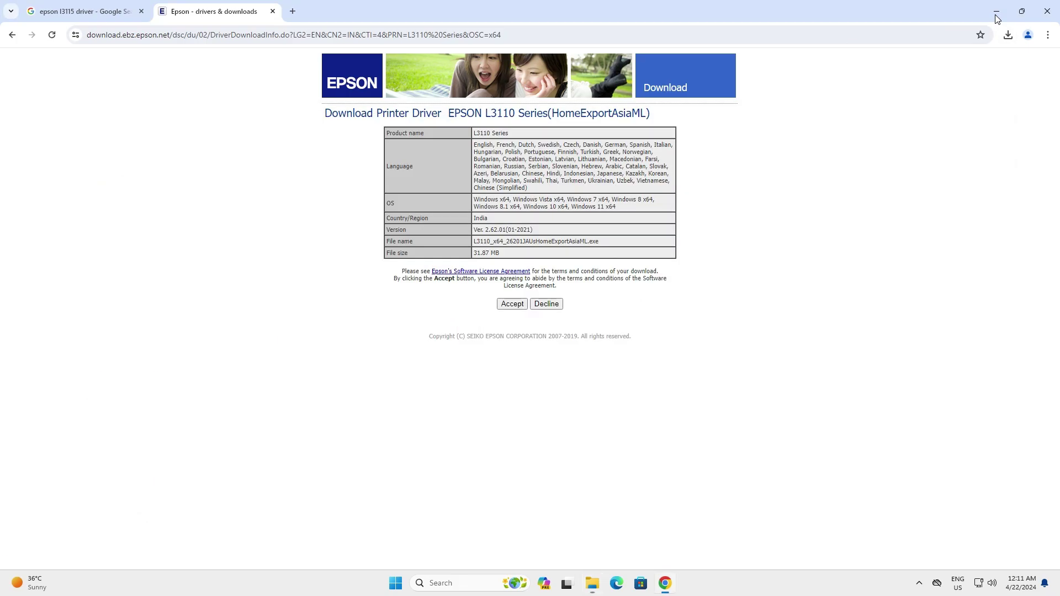
{"action": "left_click", "coordinate": [849, 37]}
{"action": "left_click_drag", "start_coordinate": [463, 232], "coordinate": [16, 404]}
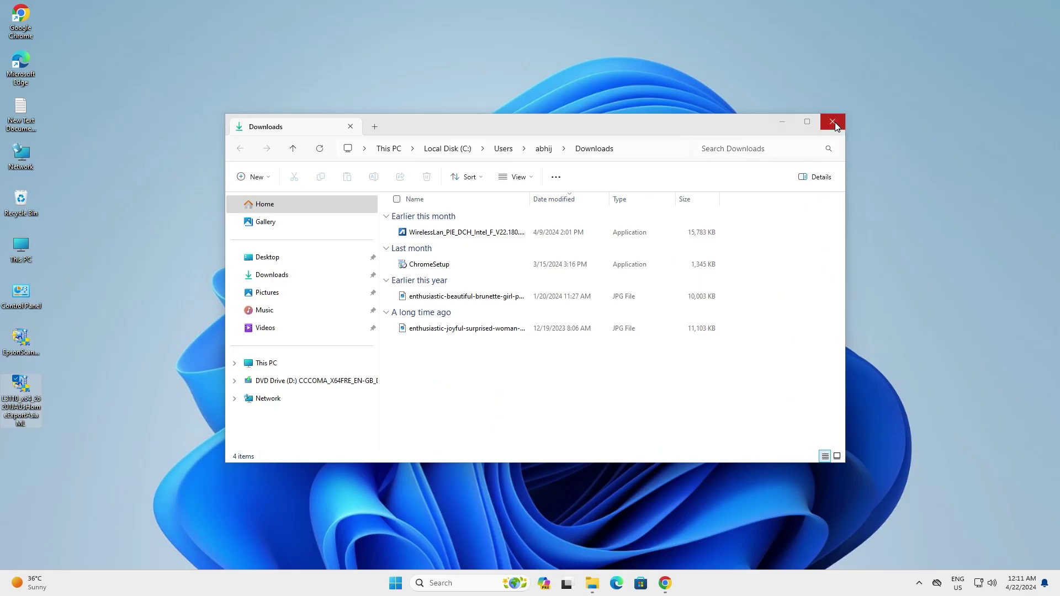
Extract the L3110 driver archive with WinRAR into desktop folder L3110_x64_26201JAUsHomeExportAsiaML.
{"action": "left_click", "coordinate": [836, 126]}
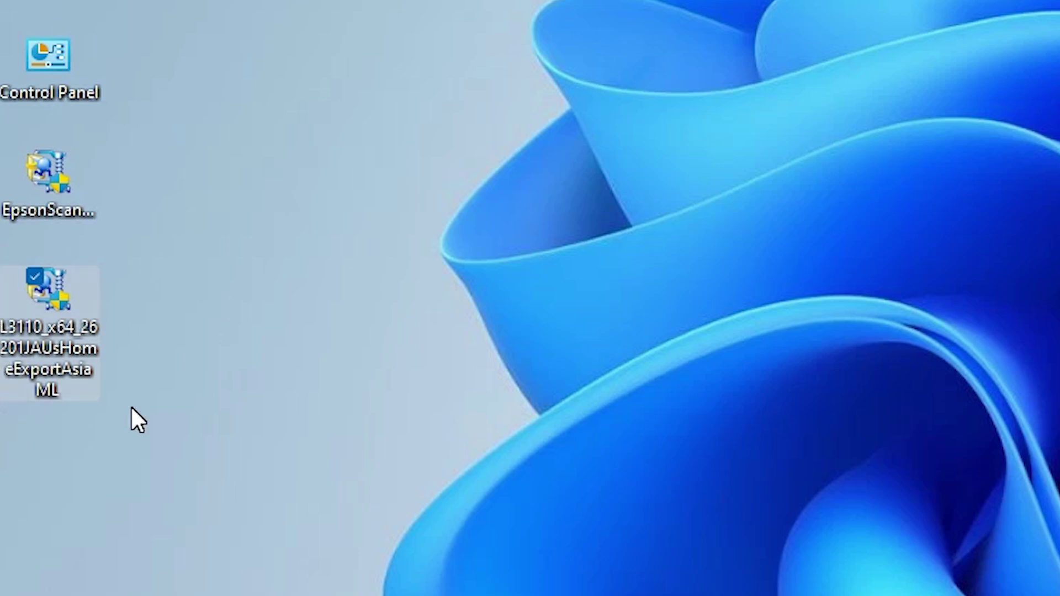
{"action": "right_click", "coordinate": [43, 338]}
{"action": "left_click", "coordinate": [40, 387]}
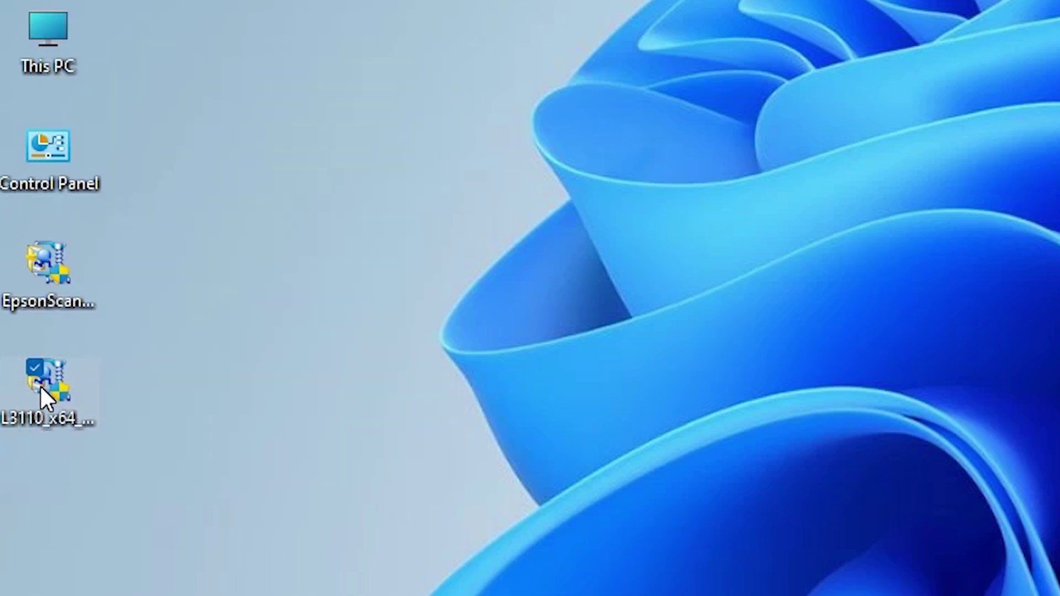
{"action": "right_click", "coordinate": [40, 385]}
{"action": "left_click", "coordinate": [189, 369]}
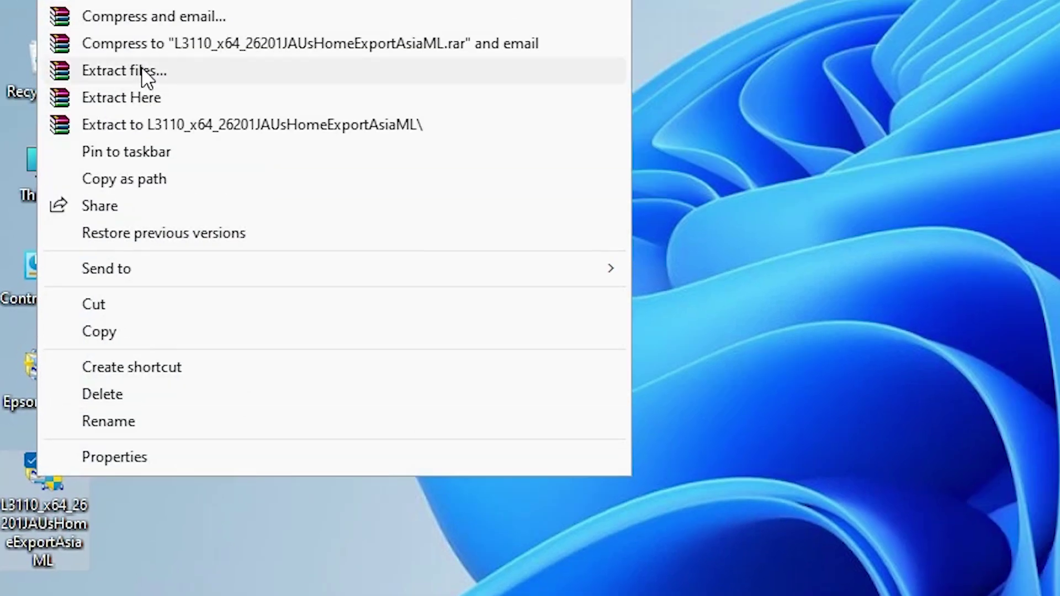
{"action": "left_click", "coordinate": [145, 72]}
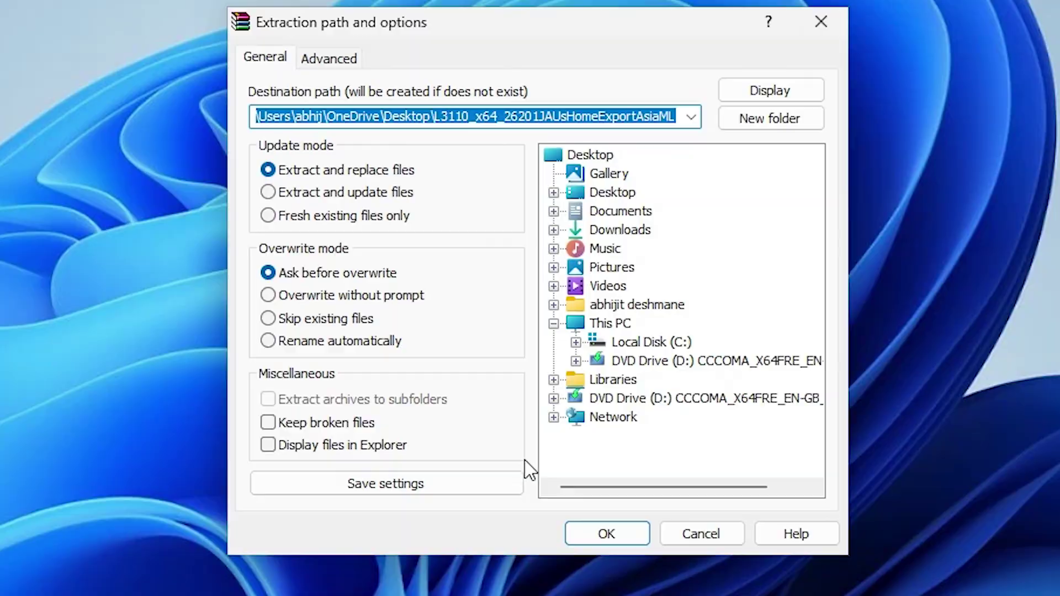
{"action": "left_click", "coordinate": [584, 529]}
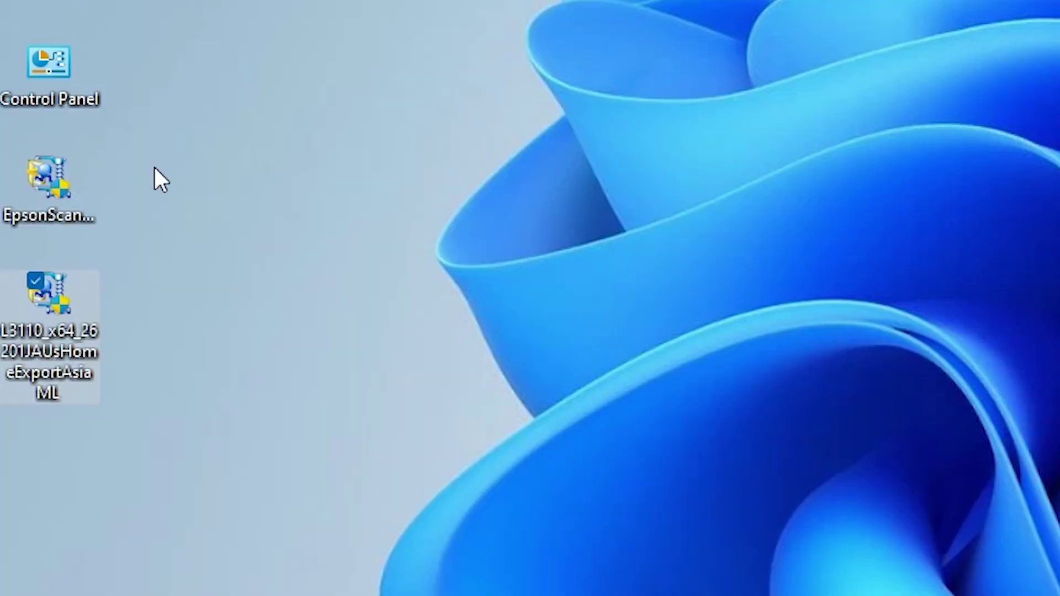
Browse into the extracted L3110 folder, its inner L3110 folder, then WINX64.
{"action": "double_click", "coordinate": [62, 439]}
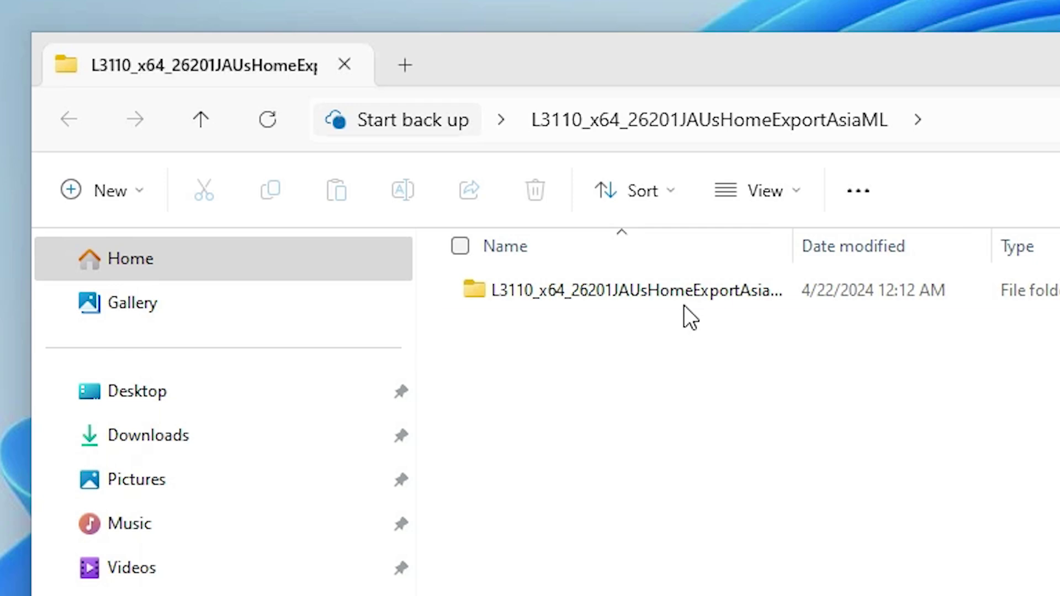
{"action": "double_click", "coordinate": [685, 304]}
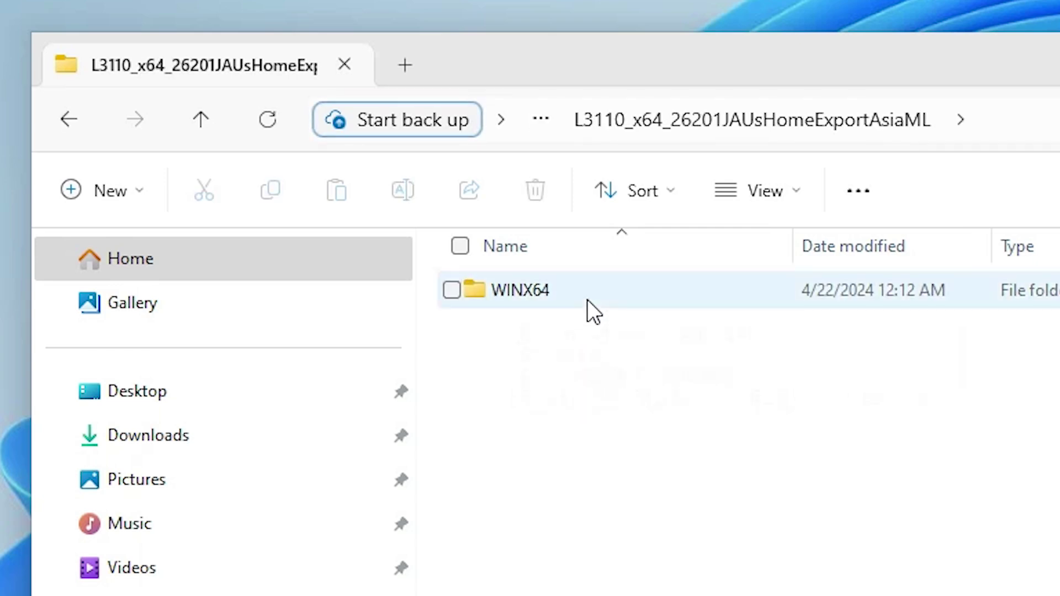
{"action": "double_click", "coordinate": [534, 301]}
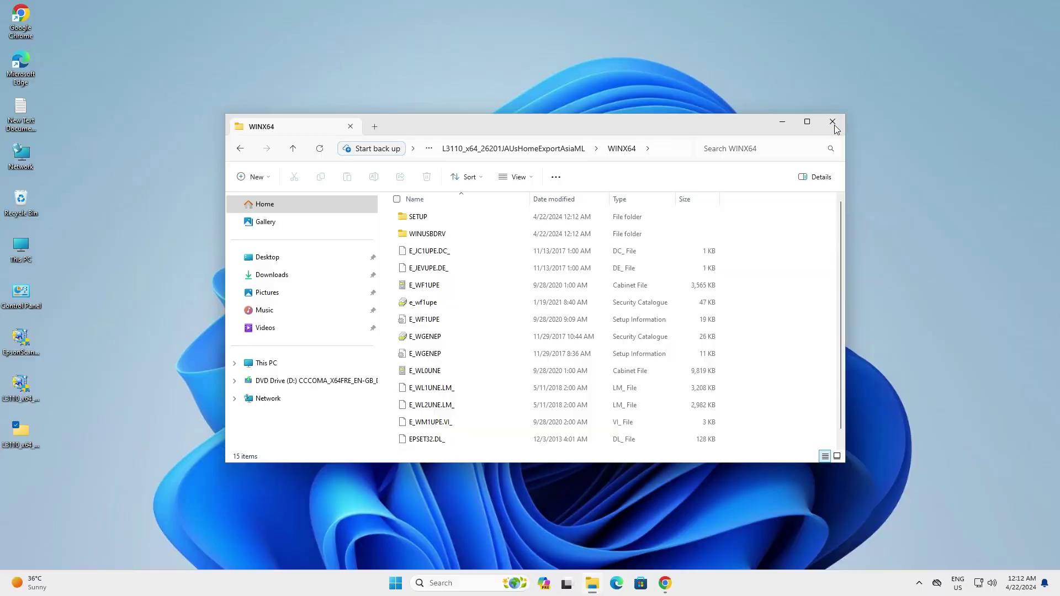
Search 'prit' from the Start menu and open the Printers & scanners settings page.
{"action": "left_click", "coordinate": [833, 123]}
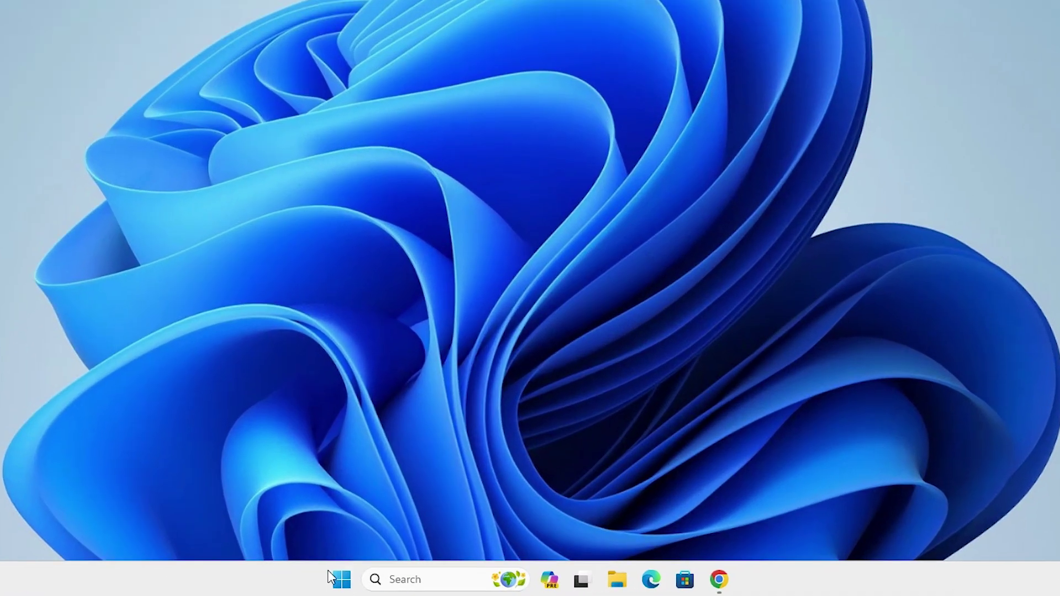
{"action": "left_click", "coordinate": [389, 581]}
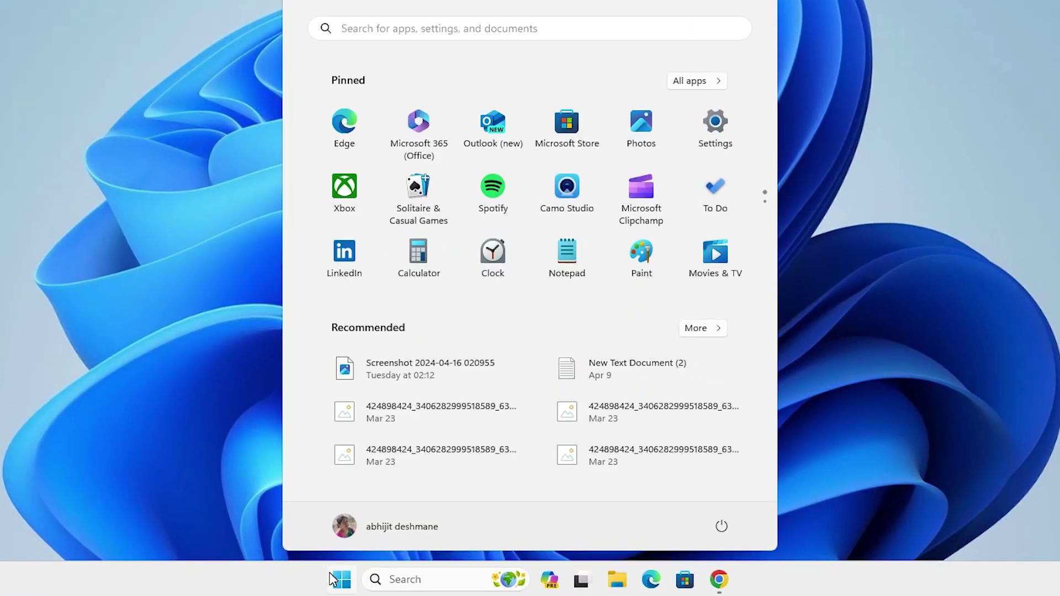
{"action": "type", "text": "pr"}
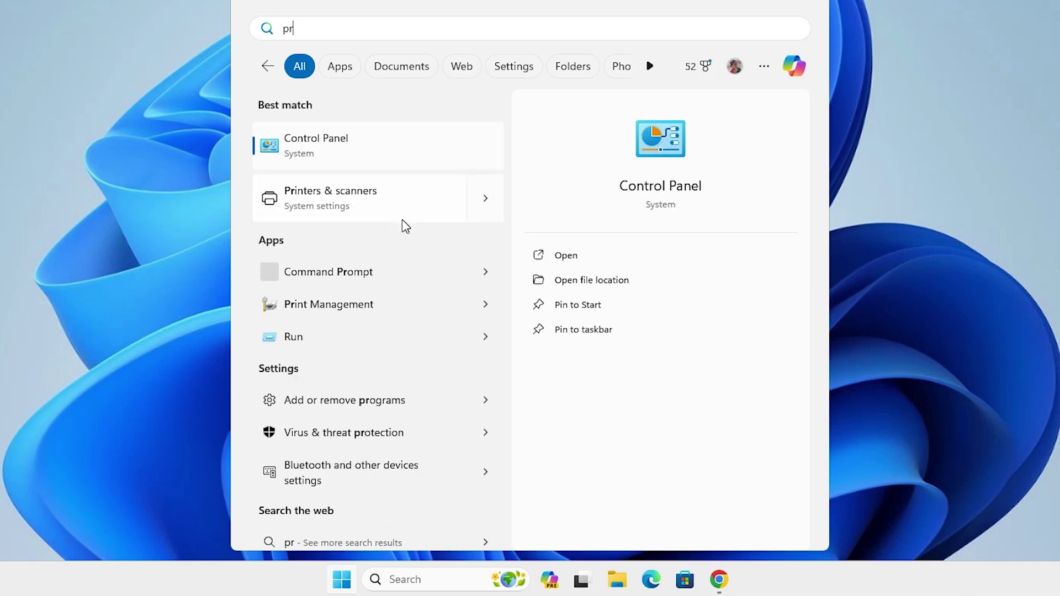
{"action": "type", "text": "it"}
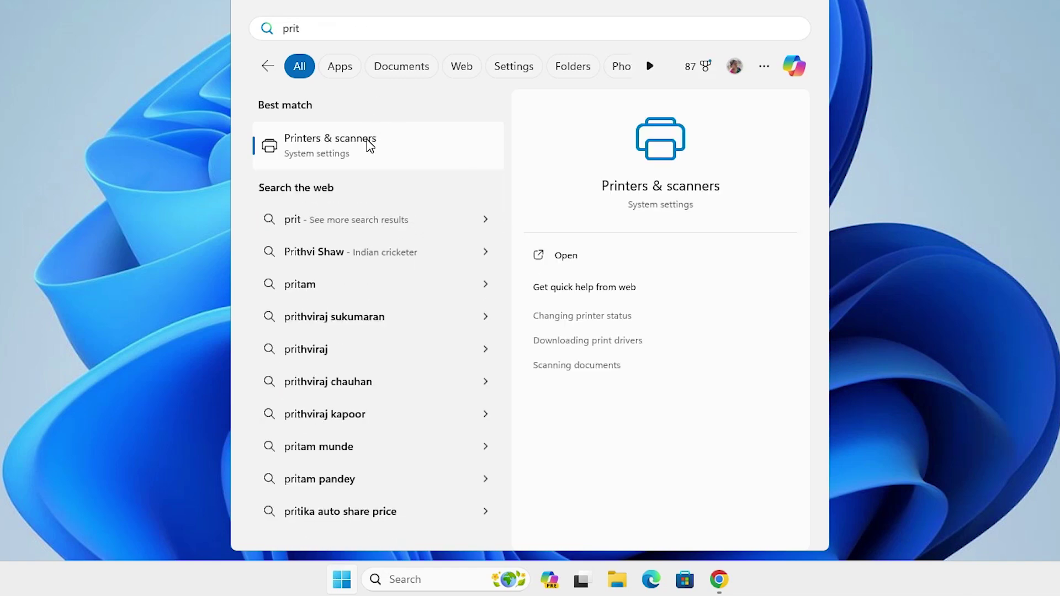
{"action": "left_click", "coordinate": [367, 143]}
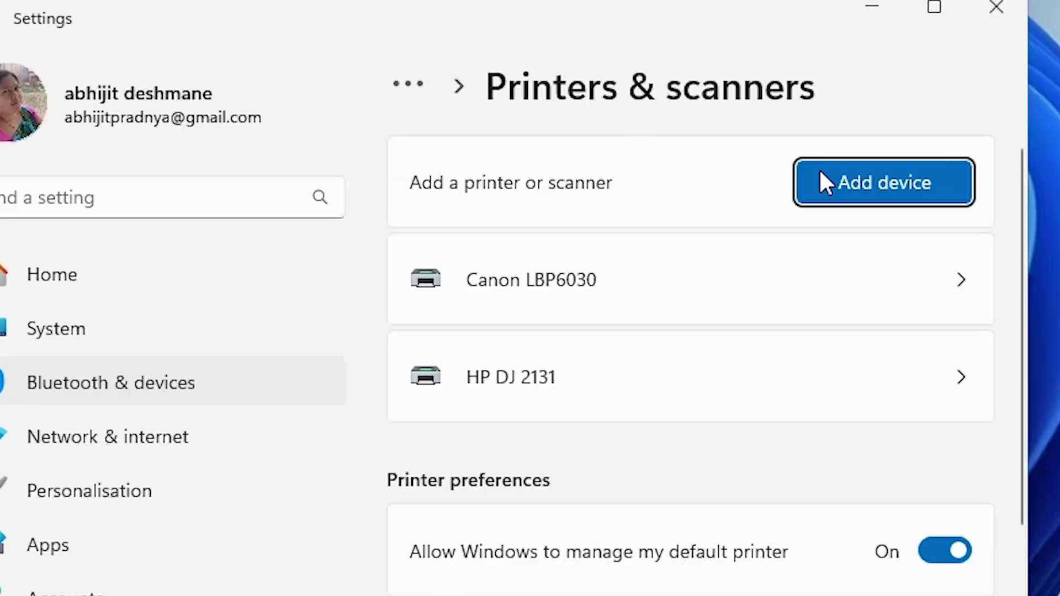
Start adding a new printer using Add device in Printers & scanners.
{"action": "left_click", "coordinate": [857, 176]}
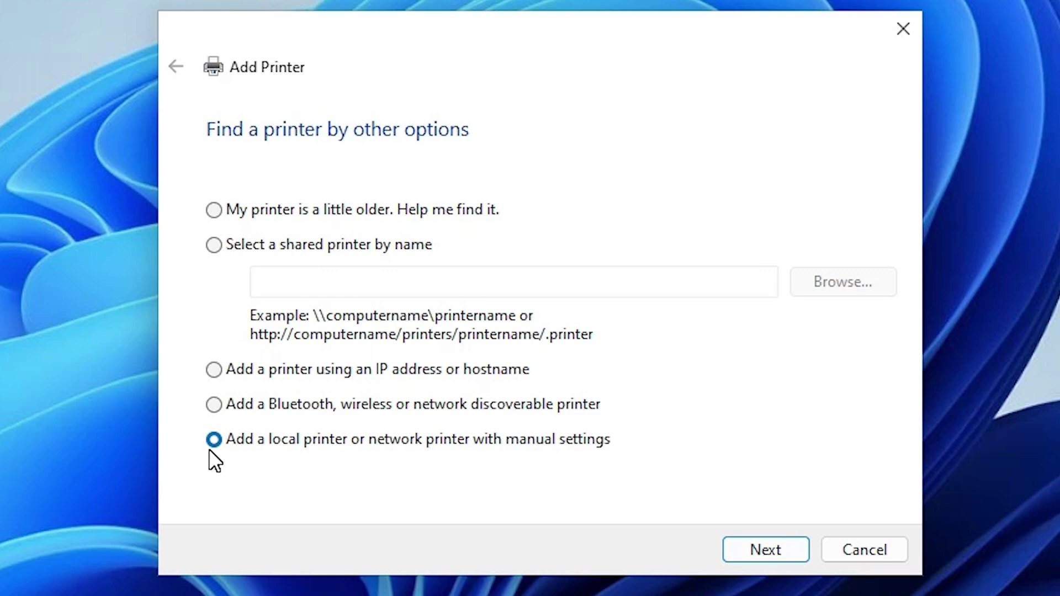
Continue manual local setup, choose the existing USB_001 (Local Port), and advance to driver installation.
{"action": "key", "text": "Return"}
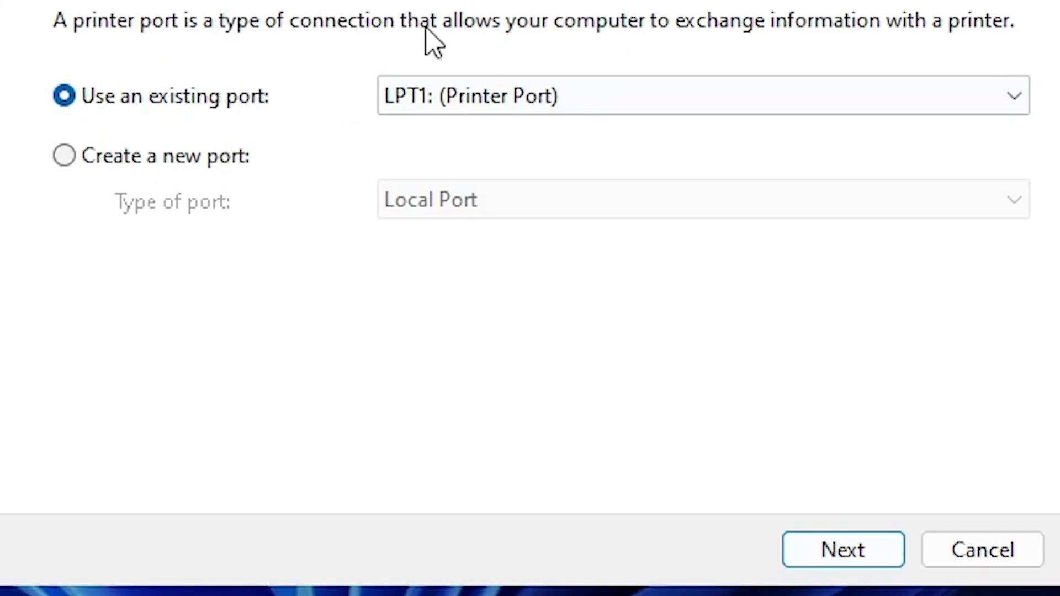
{"action": "left_click", "coordinate": [635, 99]}
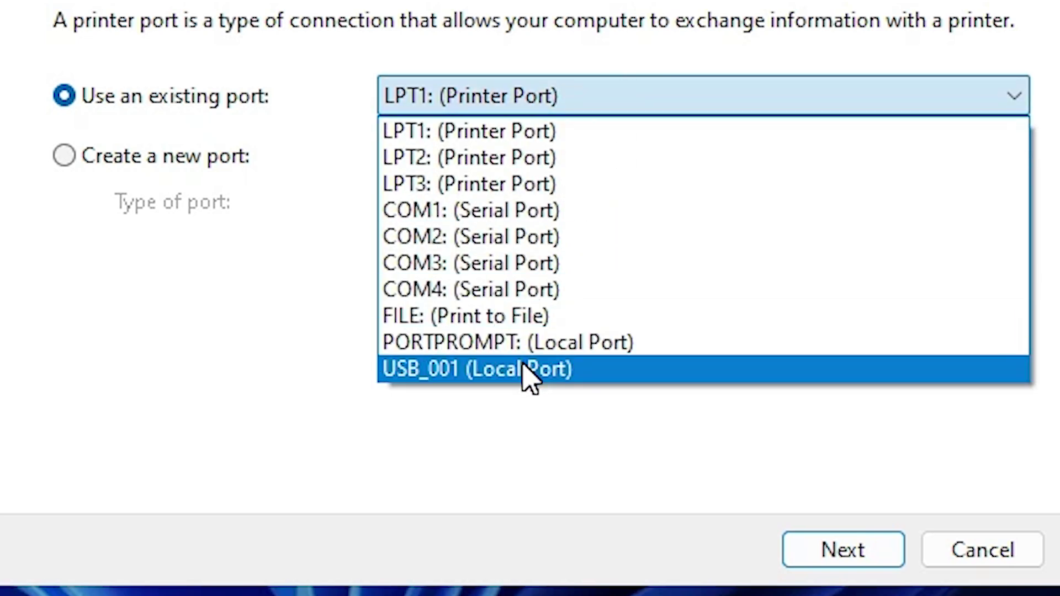
{"action": "left_click", "coordinate": [569, 367]}
{"action": "left_click", "coordinate": [845, 547]}
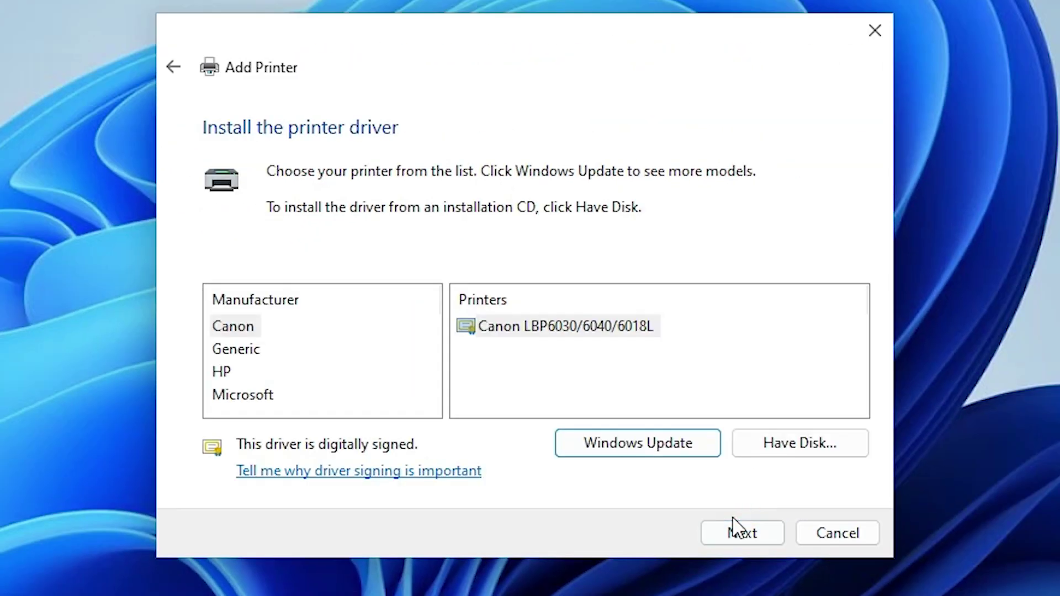
Choose to supply the driver from disk and browse to the Desktop.
{"action": "left_click", "coordinate": [774, 445]}
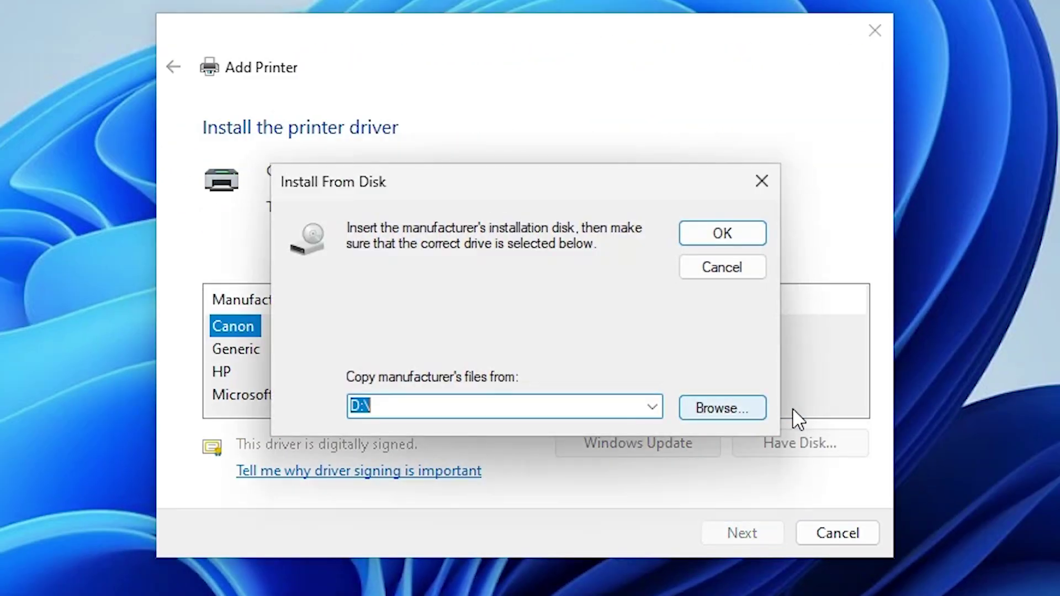
{"action": "left_click", "coordinate": [754, 418]}
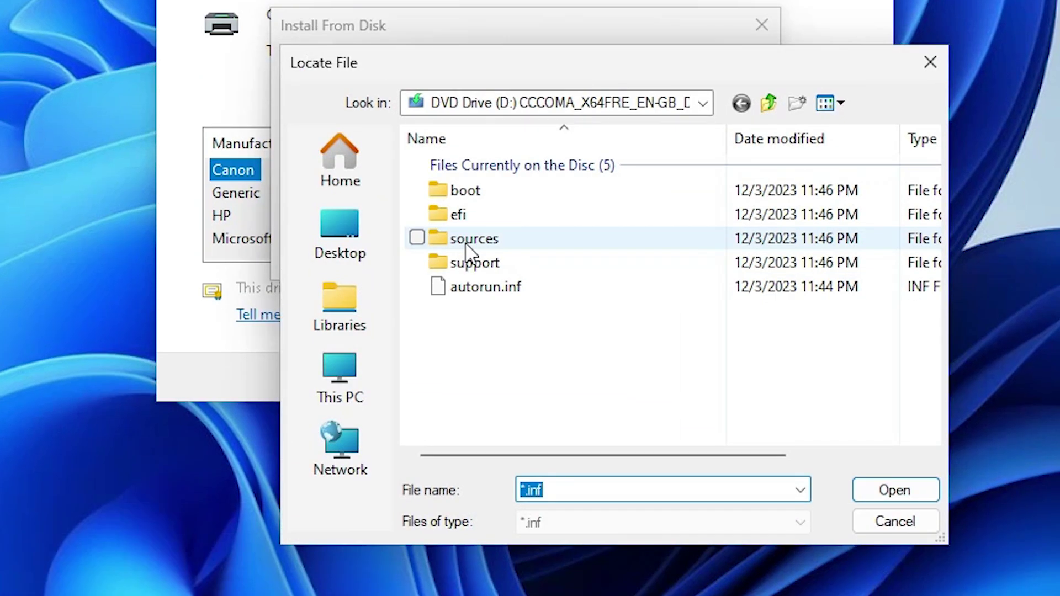
{"action": "left_click", "coordinate": [337, 232]}
{"action": "scroll", "coordinate": [620, 196], "scroll_direction": "down", "scroll_amount": 5}
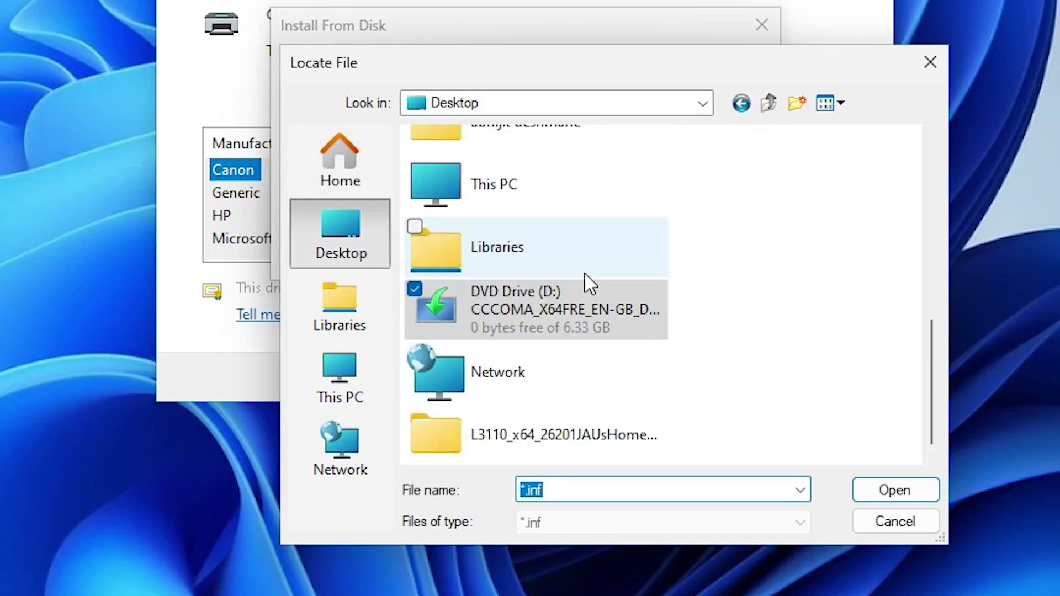
Load E_WF1UPE.INF from the L3110 folder's WINX64 subfolder as the driver source.
{"action": "double_click", "coordinate": [509, 434]}
{"action": "double_click", "coordinate": [512, 173]}
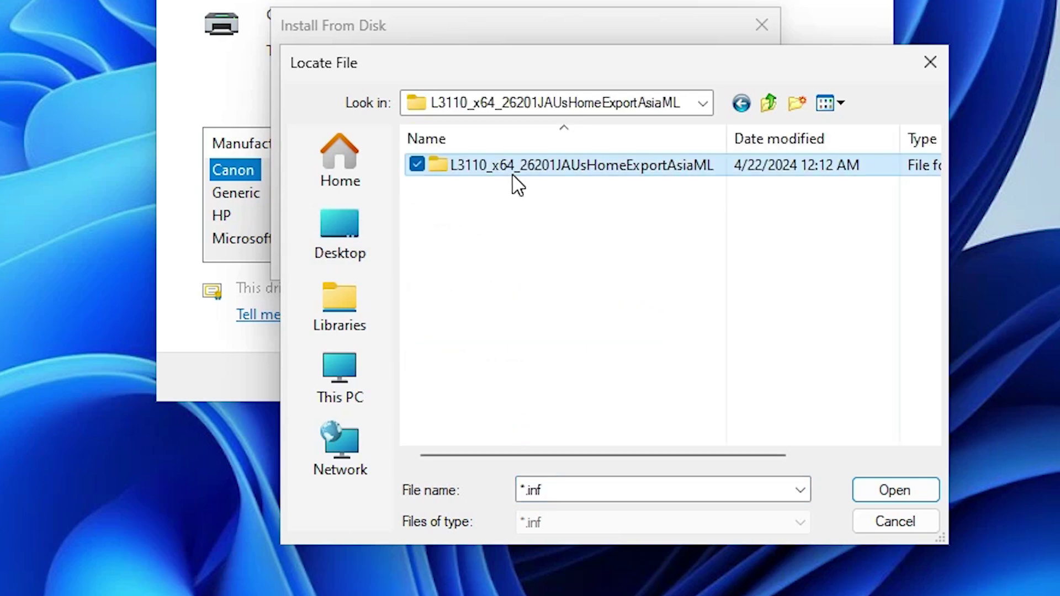
{"action": "double_click", "coordinate": [497, 171]}
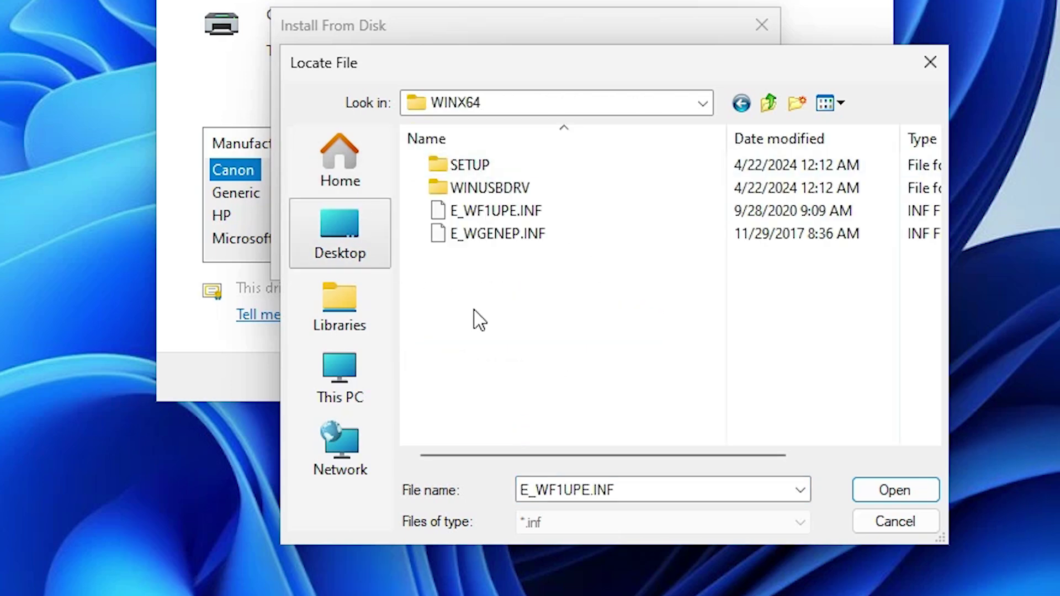
{"action": "left_click", "coordinate": [493, 212]}
{"action": "left_click", "coordinate": [504, 243]}
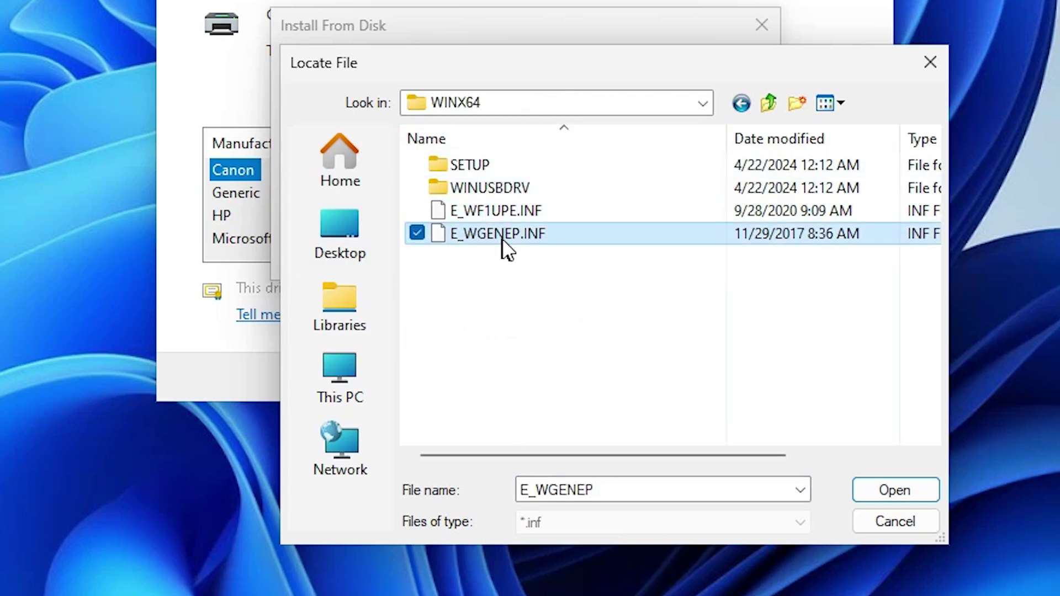
{"action": "left_click", "coordinate": [532, 217]}
{"action": "left_click", "coordinate": [534, 243]}
{"action": "left_click", "coordinate": [536, 213]}
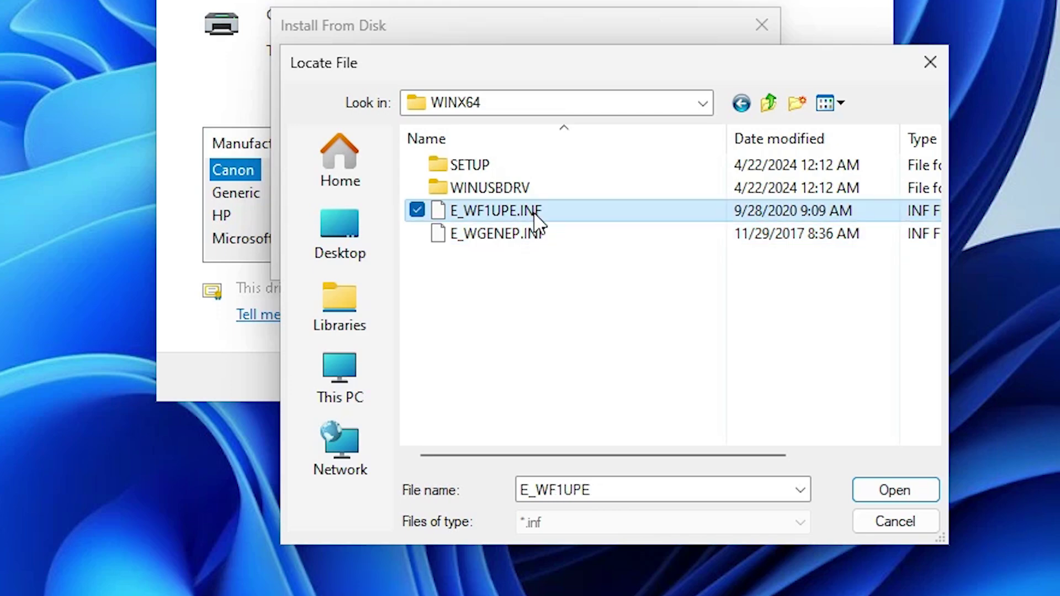
{"action": "left_click", "coordinate": [884, 493]}
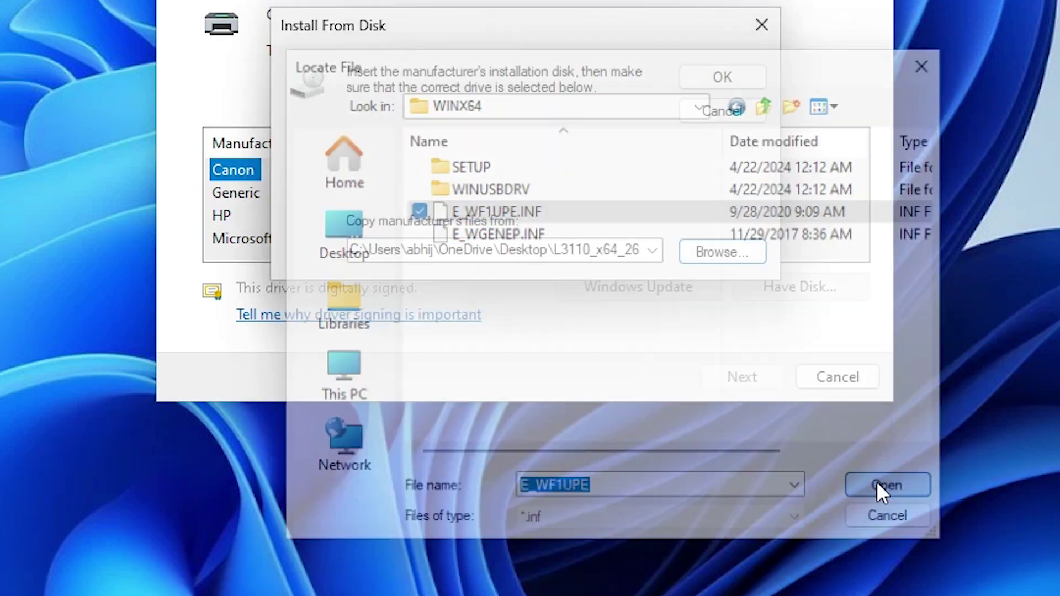
{"action": "left_click", "coordinate": [697, 247]}
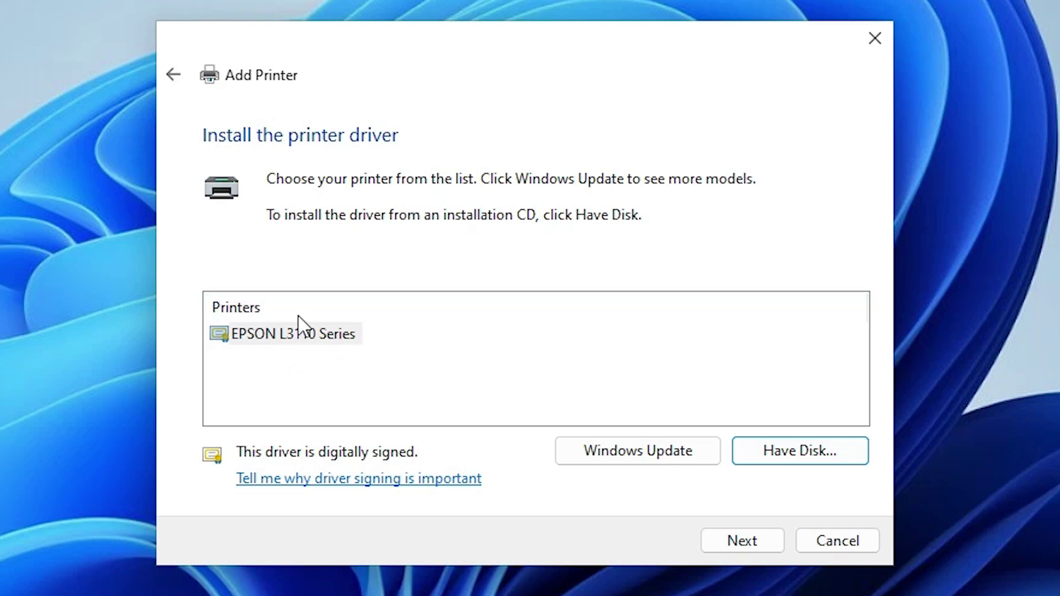
Select the EPSON L3110 Series driver and rename the printer to EPSON L3115.
{"action": "left_click", "coordinate": [293, 337]}
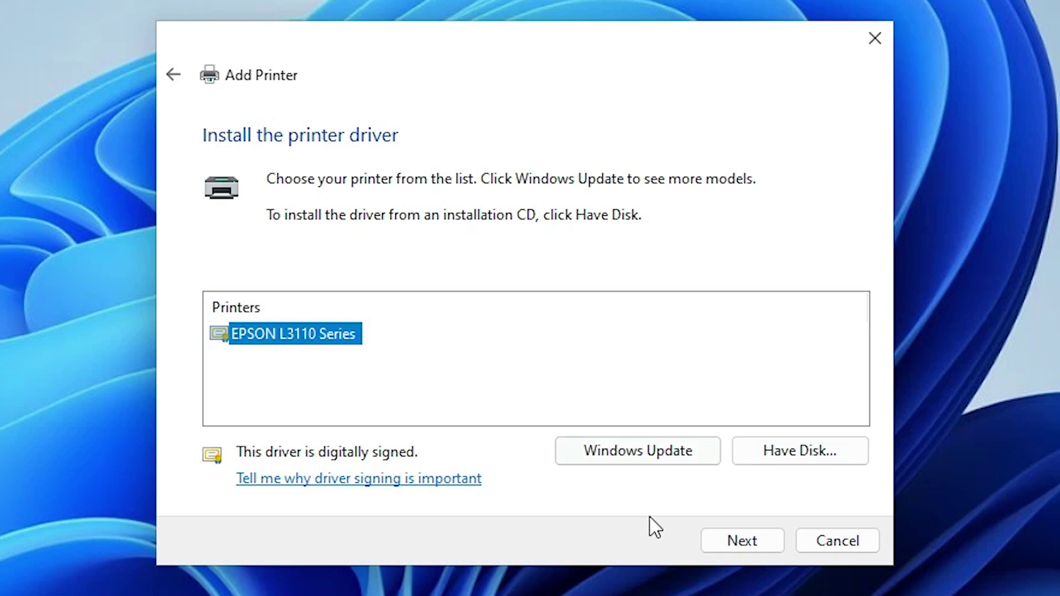
{"action": "left_click", "coordinate": [767, 545]}
{"action": "left_click", "coordinate": [453, 182]}
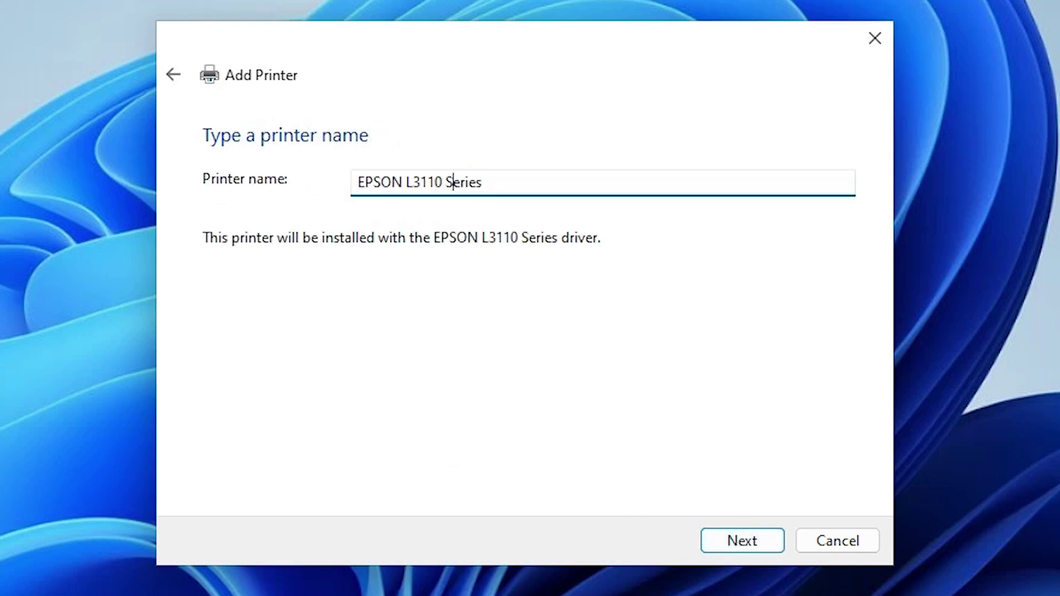
{"action": "left_click_drag", "start_coordinate": [483, 182], "coordinate": [435, 182]}
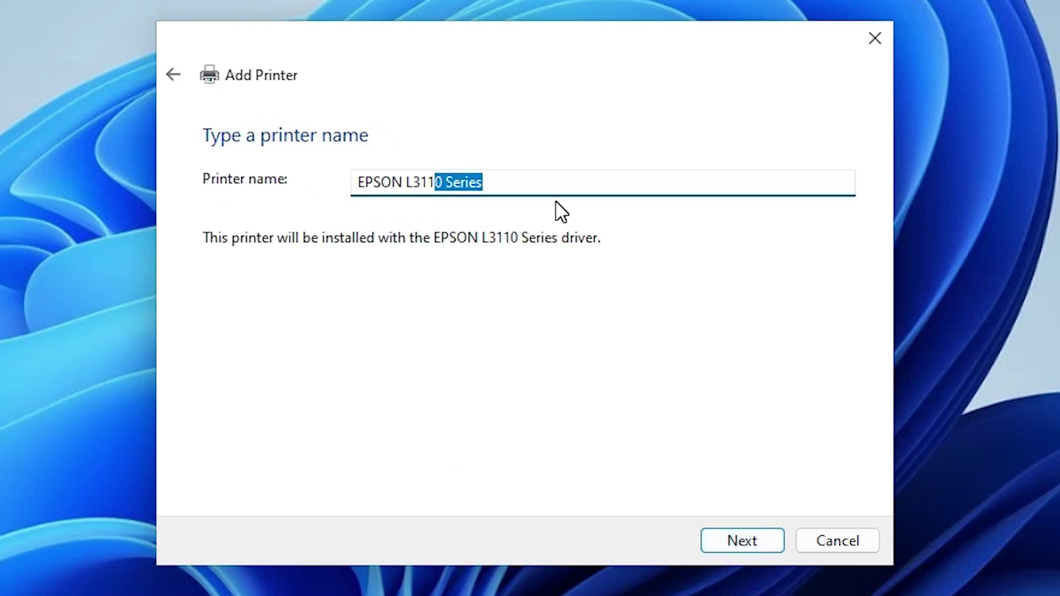
{"action": "type", "text": "5"}
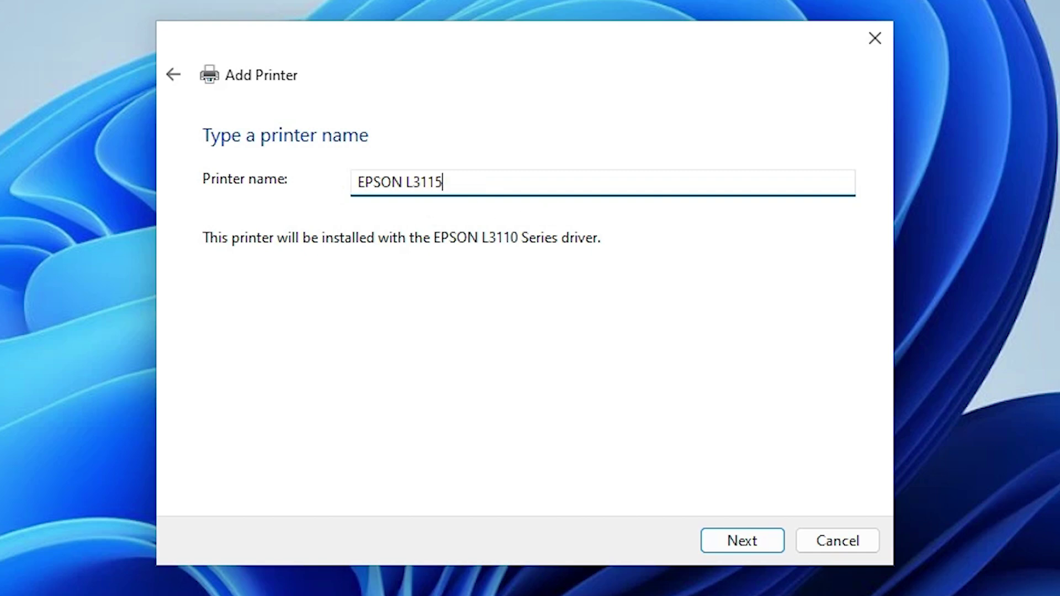
Install EPSON L3115 without sharing it and finish the wizard.
{"action": "left_click", "coordinate": [742, 541]}
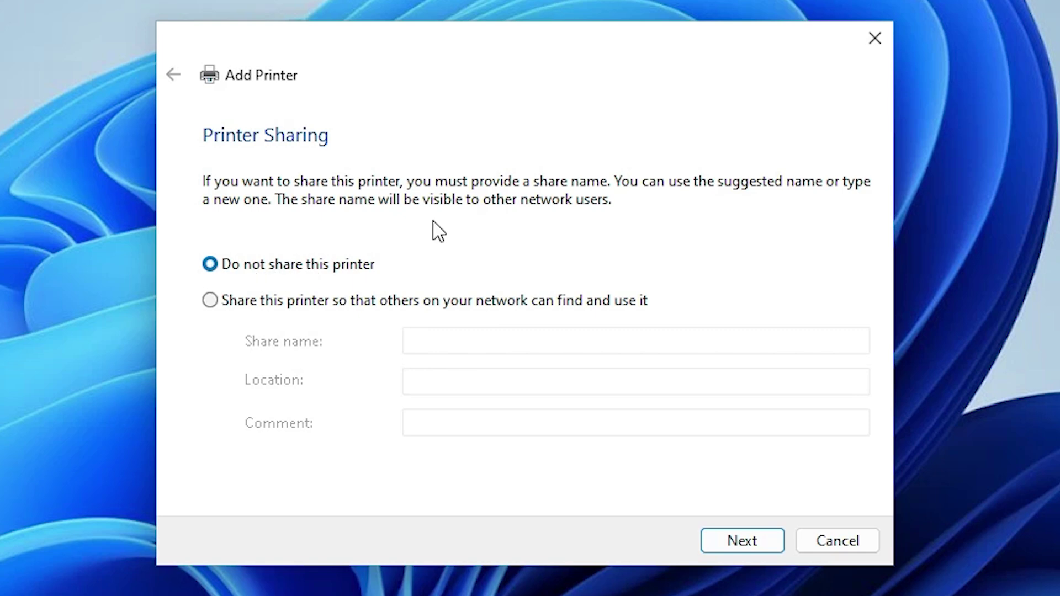
{"action": "left_click", "coordinate": [749, 545]}
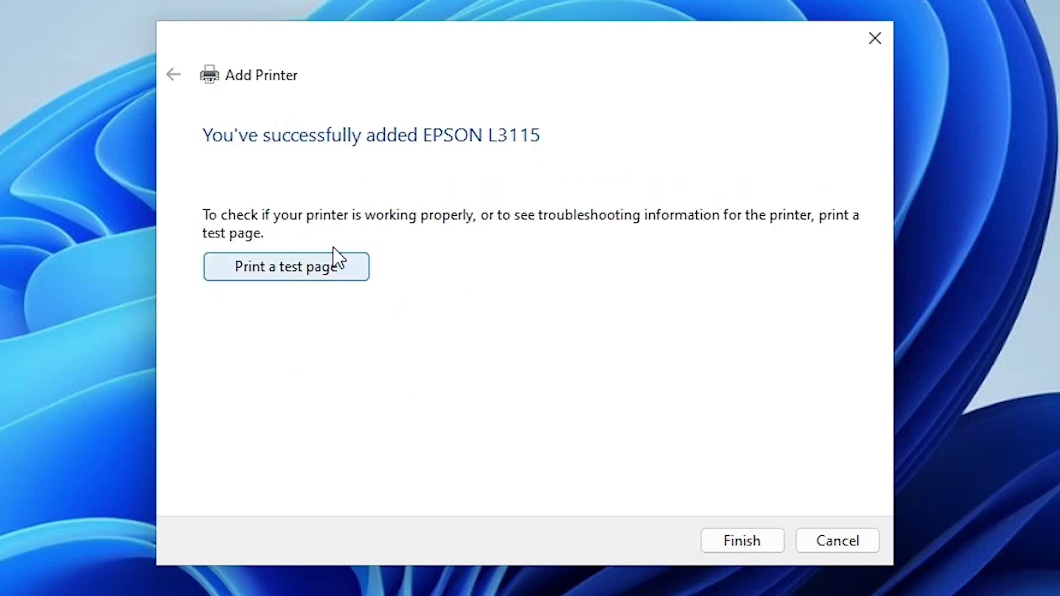
{"action": "left_click", "coordinate": [749, 542]}
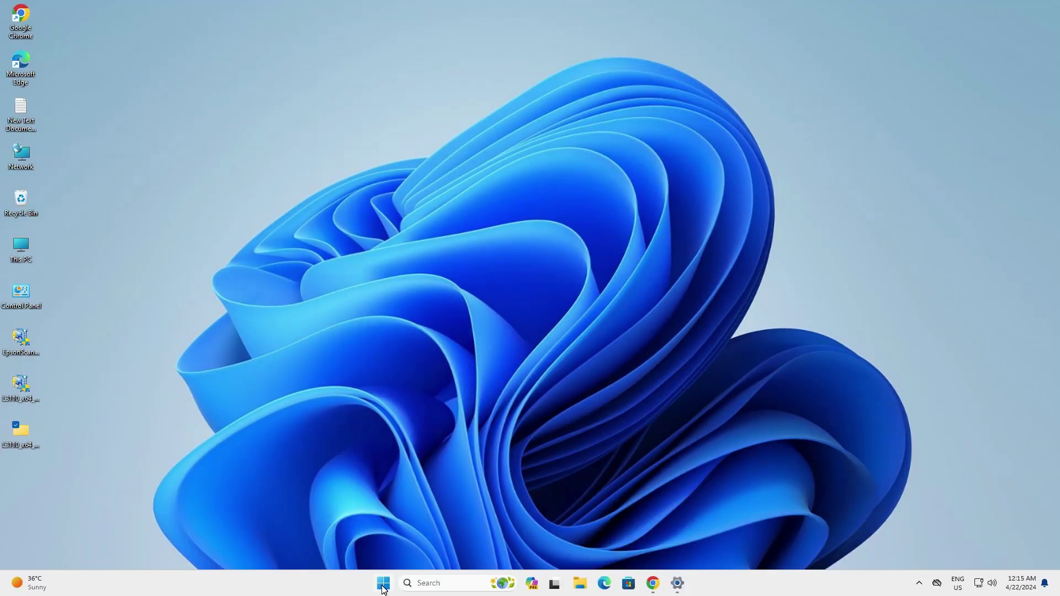
Restart the PC using the Power button in the Start menu.
{"action": "left_click", "coordinate": [382, 585]}
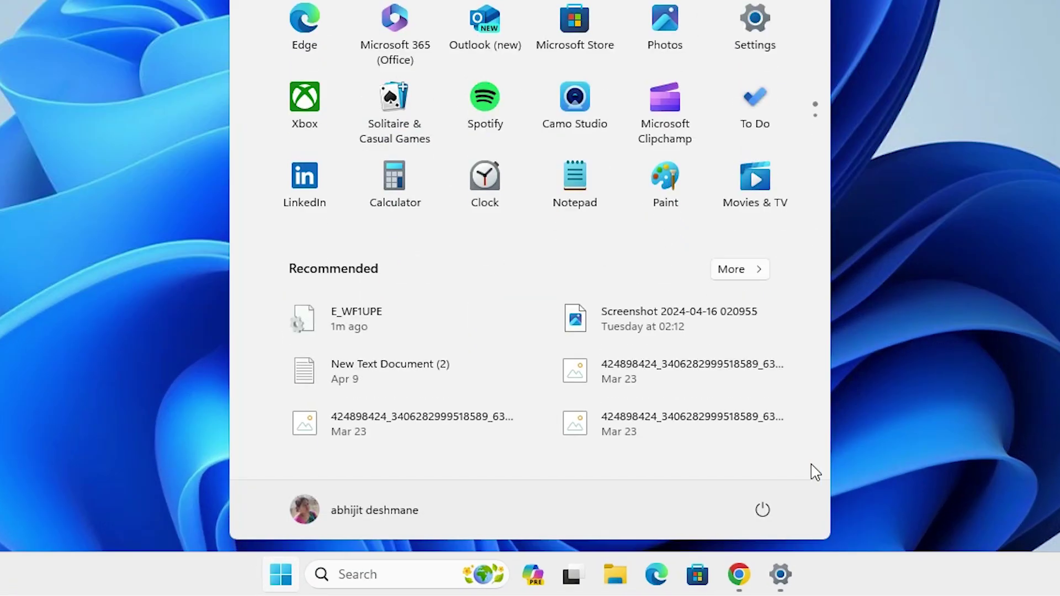
{"action": "left_click", "coordinate": [771, 511]}
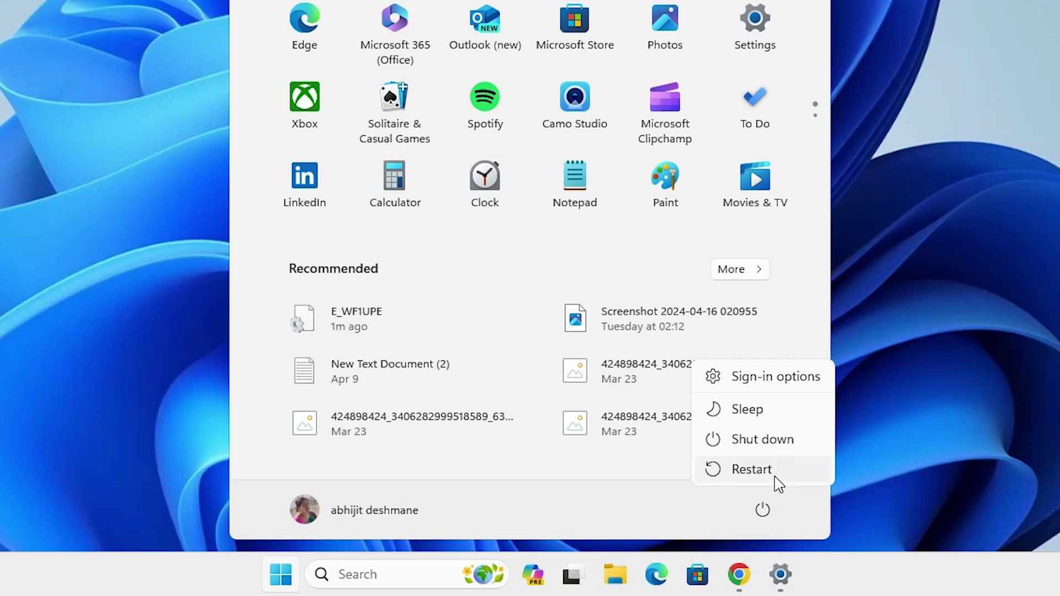
{"action": "left_click", "coordinate": [747, 472]}
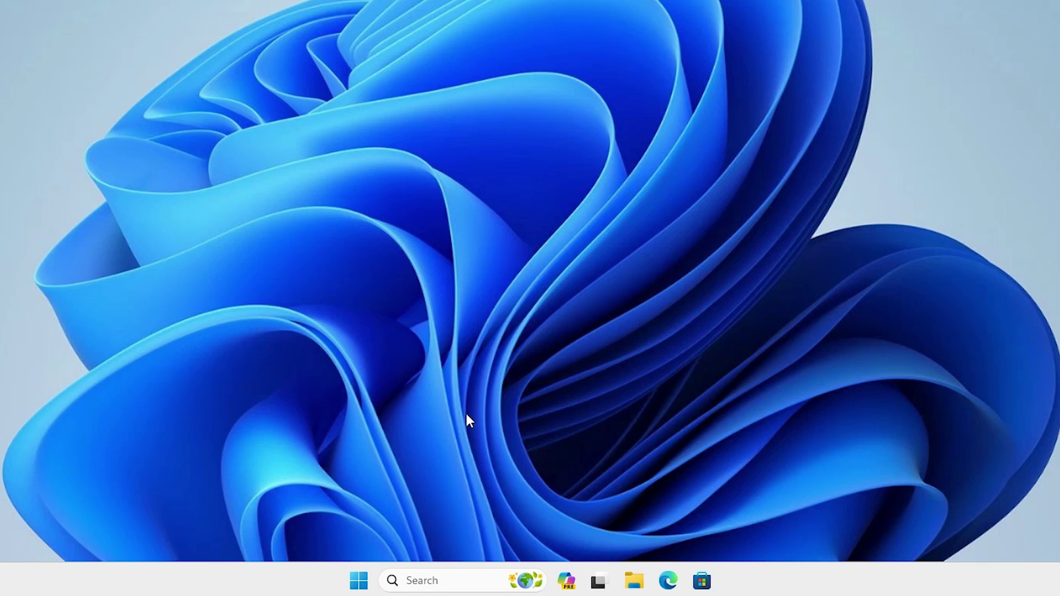
Search 'pr' from Start and open Printers & scanners to confirm EPSON L3115 is listed.
{"action": "left_click", "coordinate": [359, 581]}
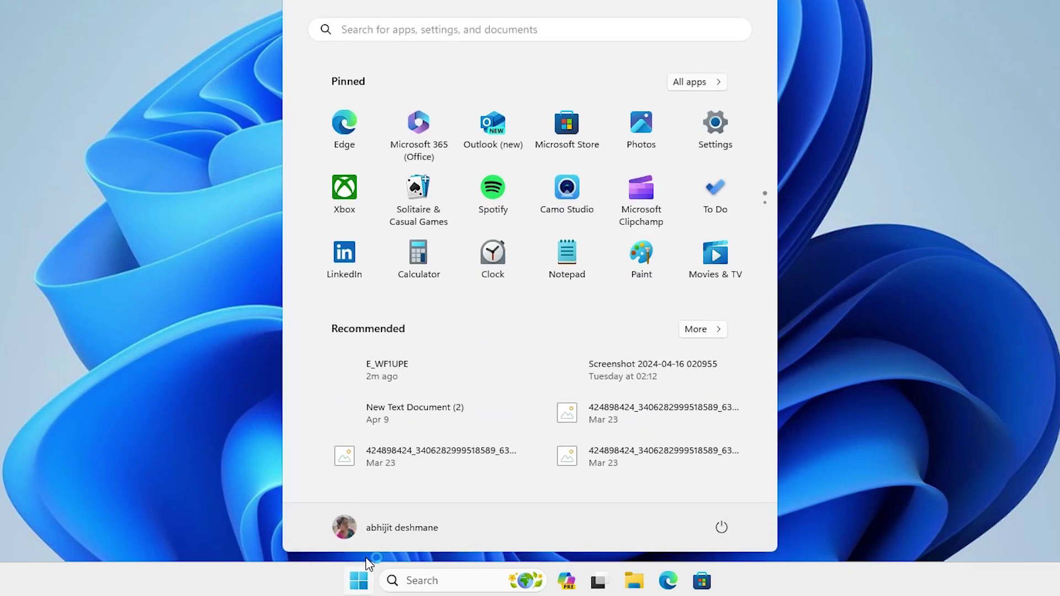
{"action": "type", "text": "prin"}
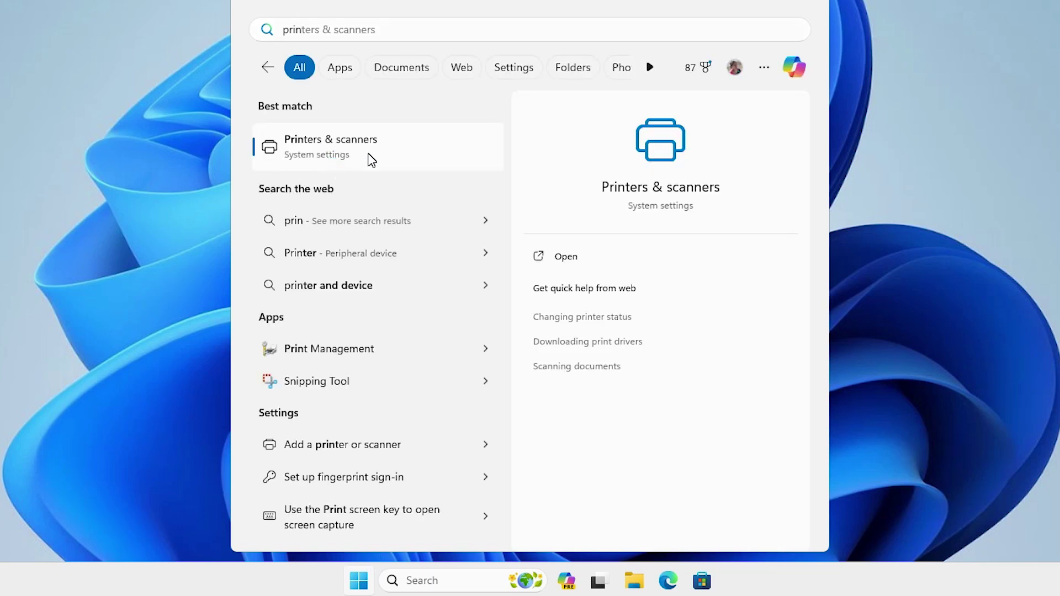
{"action": "left_click", "coordinate": [371, 160]}
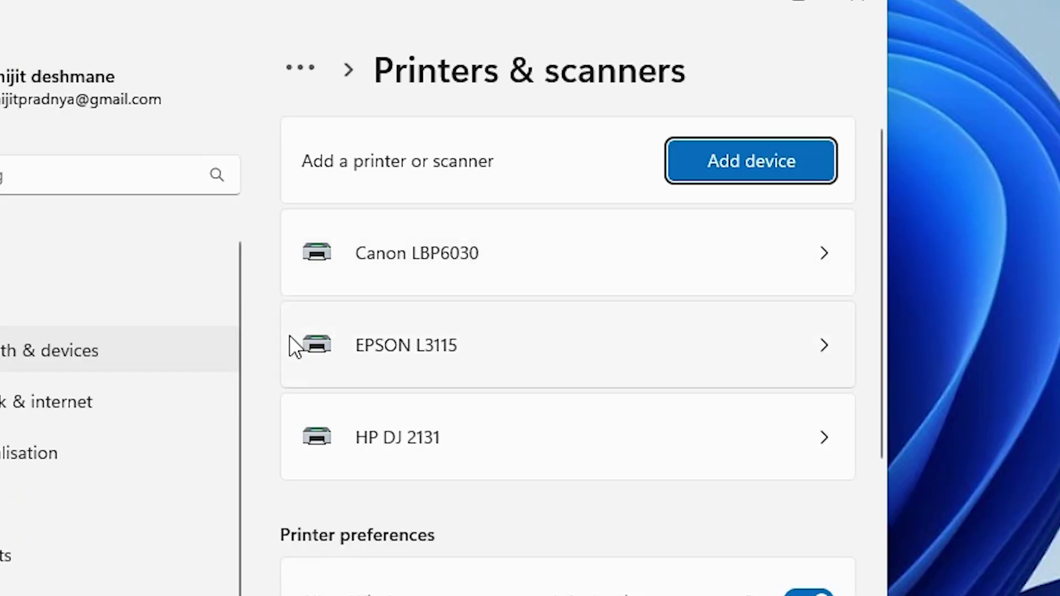